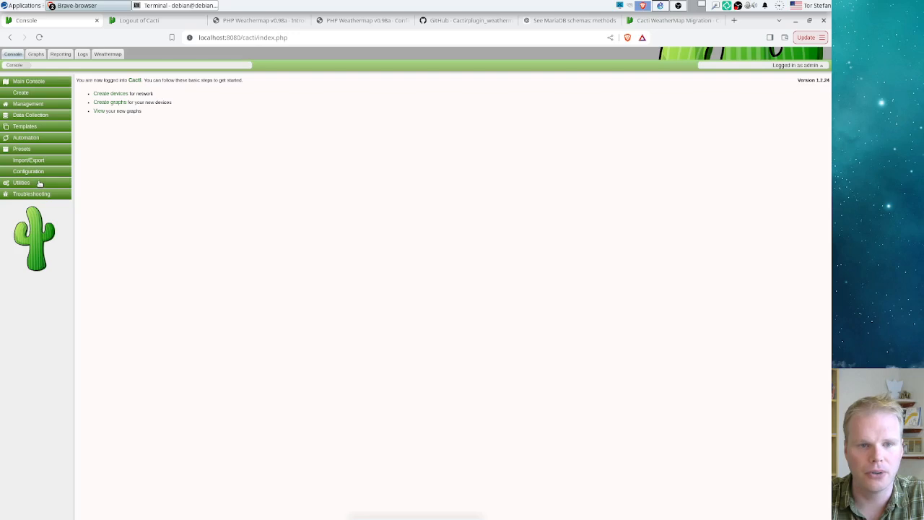
Step: Open plugin management and check the status of the Weathermap plugin
{"action": "left_click", "coordinate": [33, 184]}
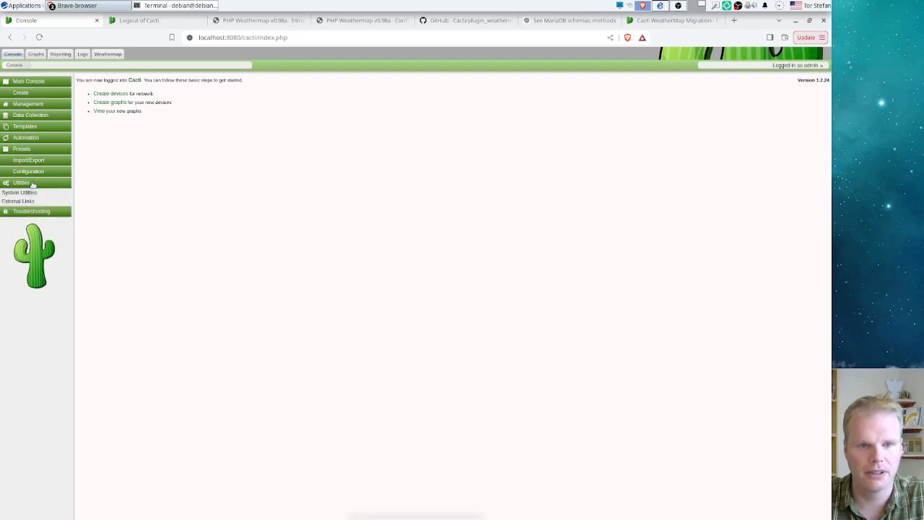
{"action": "left_click", "coordinate": [34, 172]}
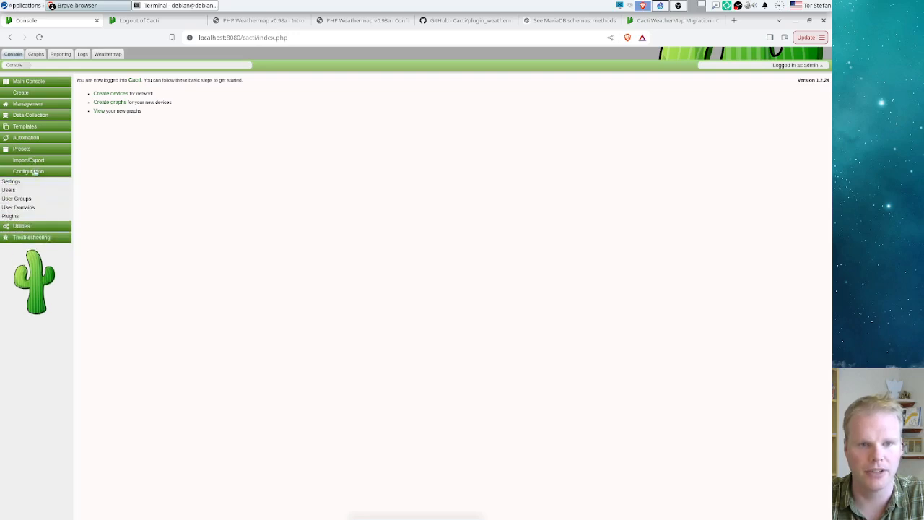
{"action": "left_click", "coordinate": [11, 216]}
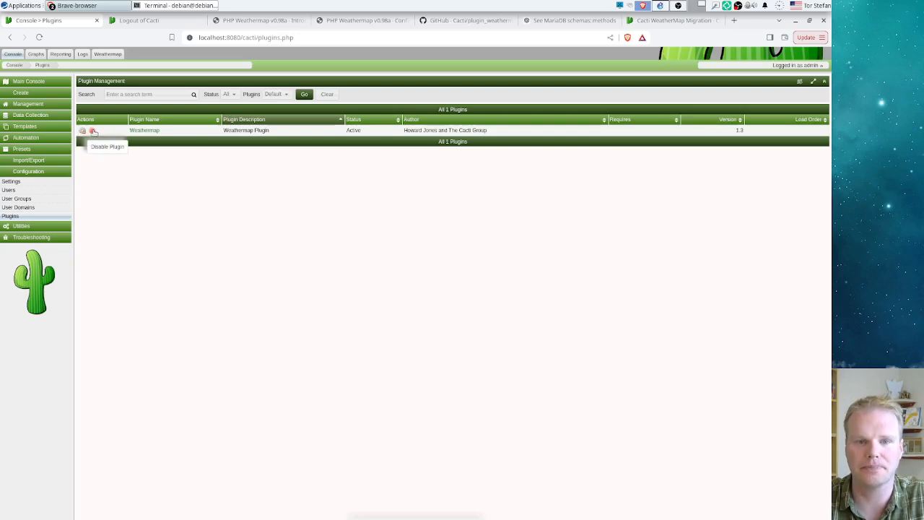
{"action": "left_click", "coordinate": [40, 42]}
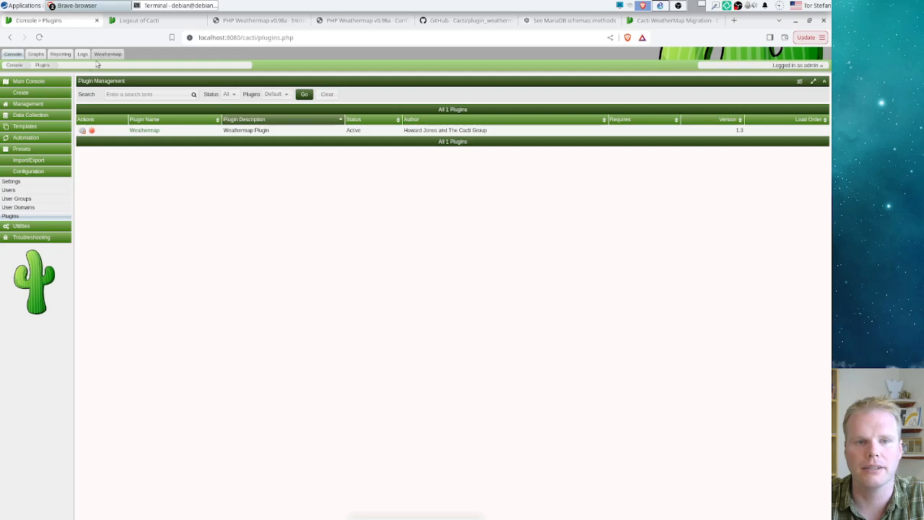
Step: Open the Cacti log from the system utilities and examine the Weathermap entries
{"action": "left_click", "coordinate": [29, 227]}
{"action": "left_click", "coordinate": [26, 193]}
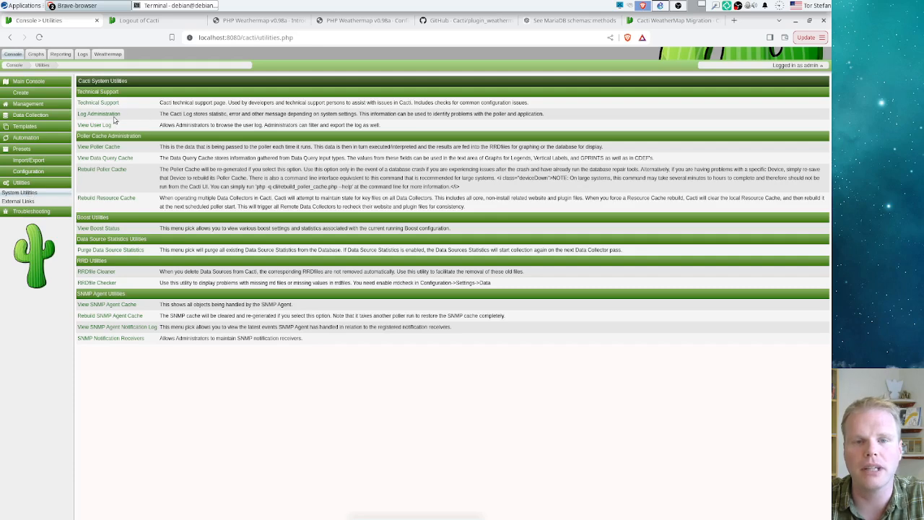
{"action": "left_click", "coordinate": [104, 115]}
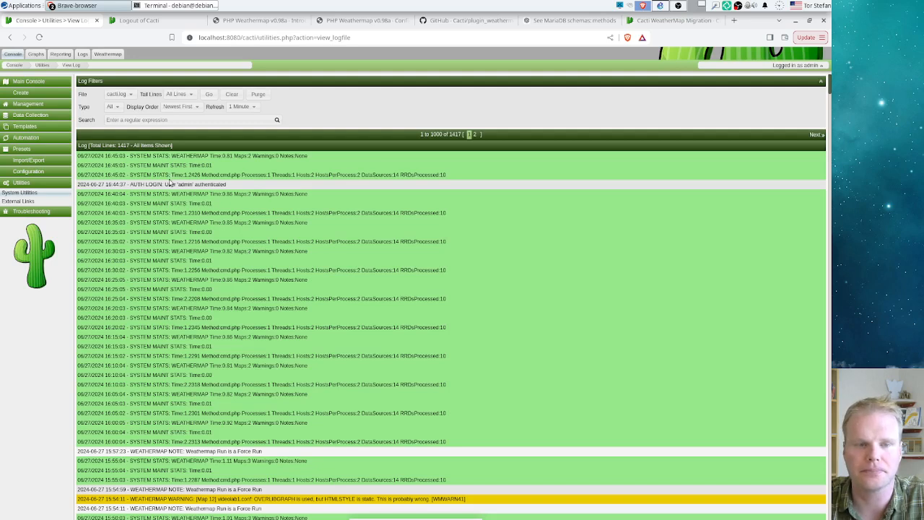
Step: Start adding a new weathermap and name its configuration file videolab1.conf
{"action": "left_click", "coordinate": [37, 104]}
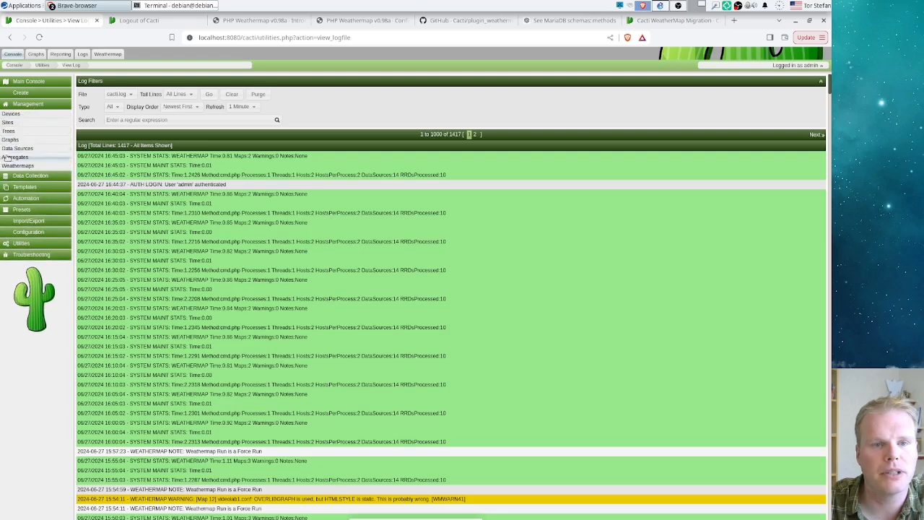
{"action": "left_click", "coordinate": [14, 166]}
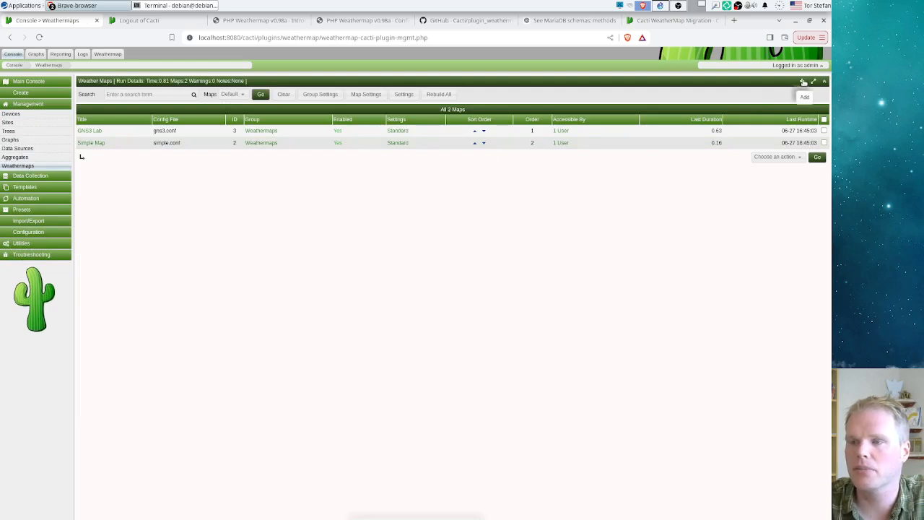
{"action": "left_click", "coordinate": [802, 83]}
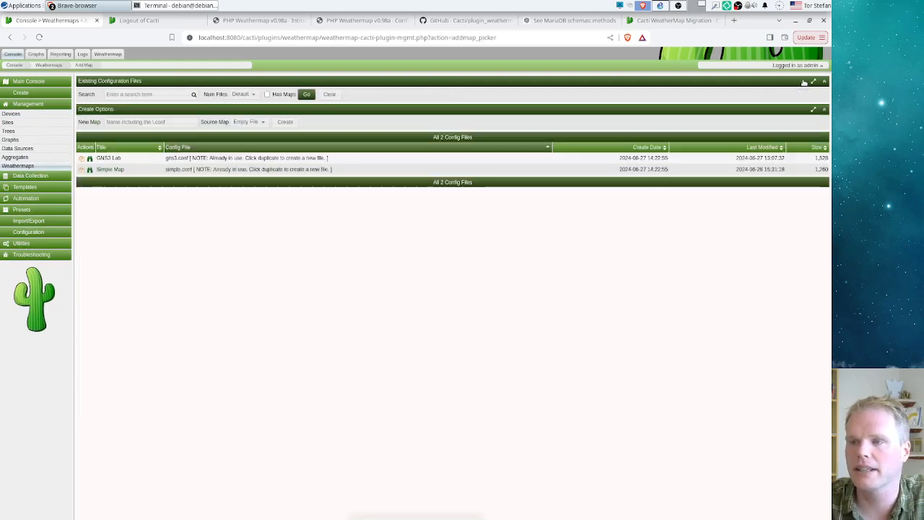
{"action": "left_click", "coordinate": [144, 123]}
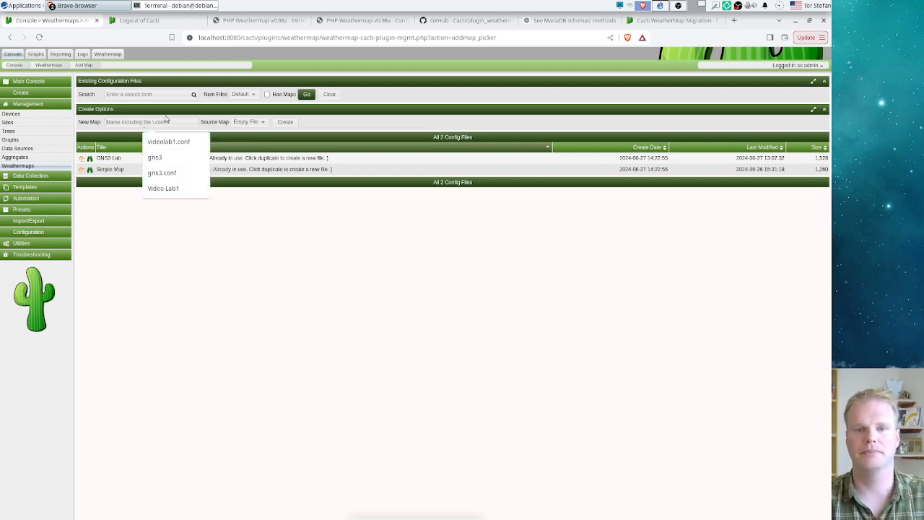
{"action": "left_click", "coordinate": [153, 140]}
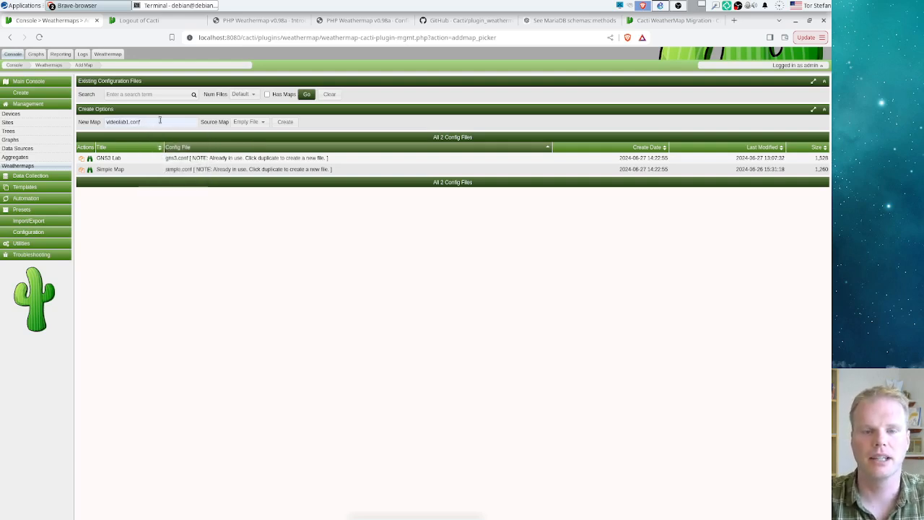
{"action": "mouse_move", "coordinate": [161, 120]}
{"action": "left_mouse_down"}
{"action": "mouse_move", "coordinate": [104, 127]}
{"action": "mouse_move", "coordinate": [148, 126]}
{"action": "left_mouse_up"}
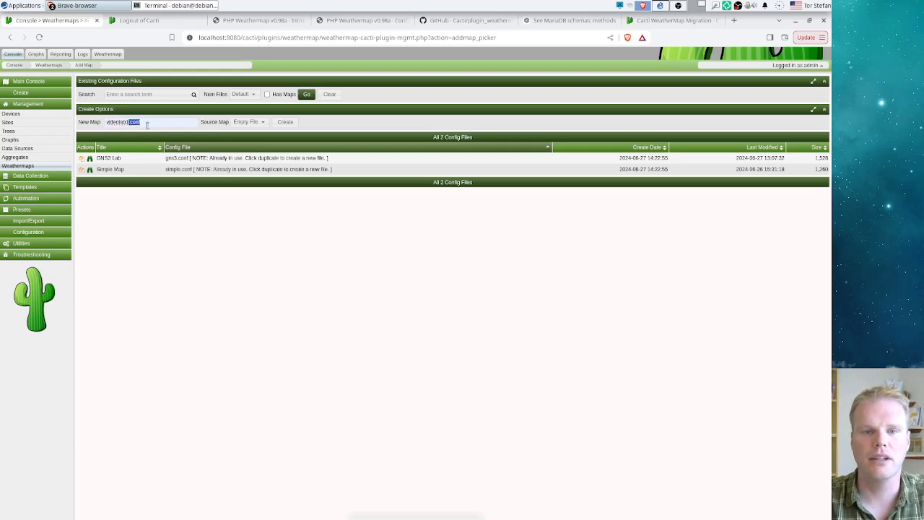
{"action": "left_click", "coordinate": [146, 121]}
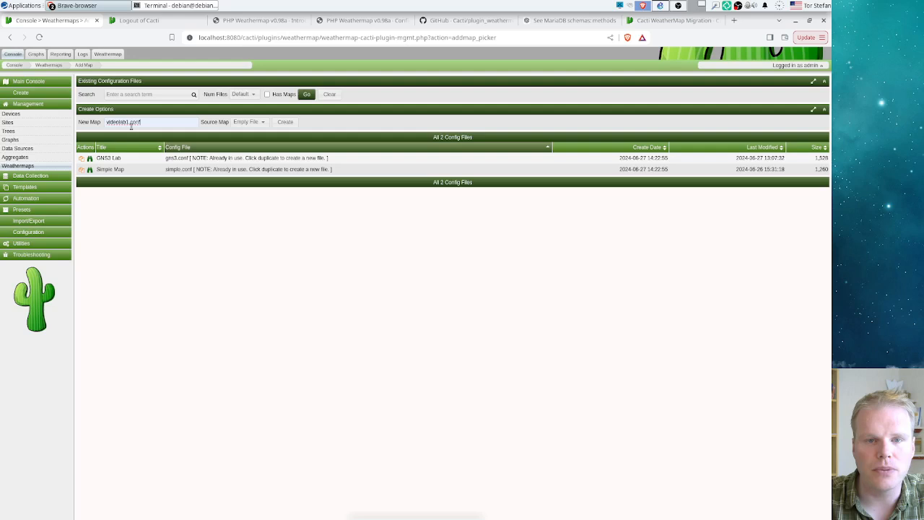
{"action": "double_click", "coordinate": [133, 122]}
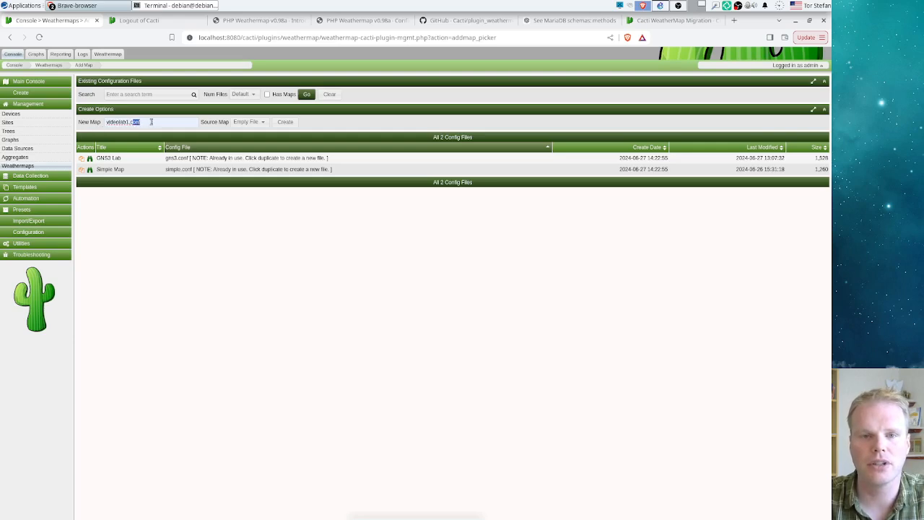
{"action": "left_click", "coordinate": [148, 121]}
{"action": "triple_click", "coordinate": [106, 124]}
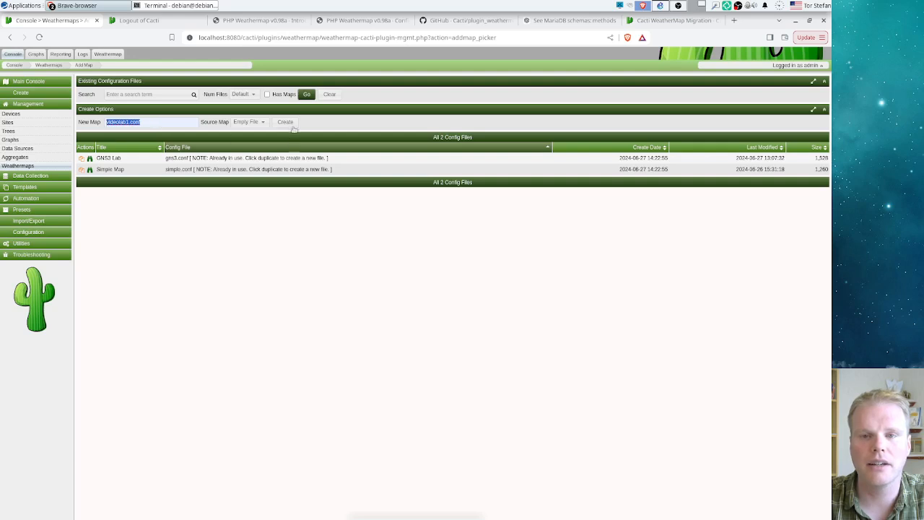
Step: Create the new map file with Empty File as the source map and dismiss the confirmation
{"action": "left_click", "coordinate": [248, 121]}
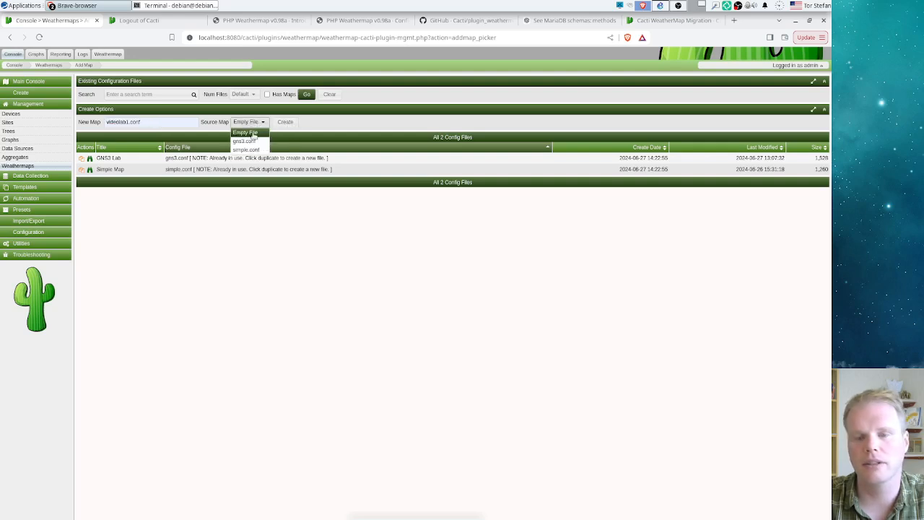
{"action": "left_click", "coordinate": [245, 132]}
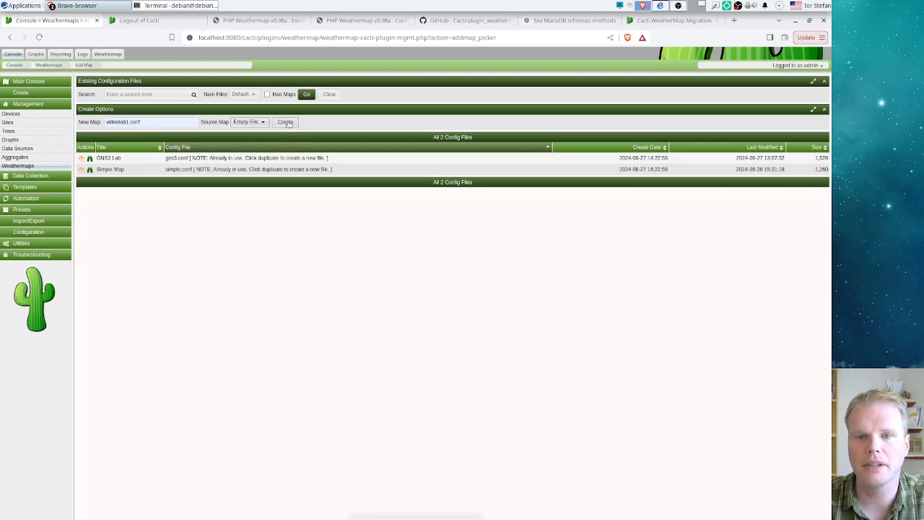
{"action": "left_click", "coordinate": [286, 122]}
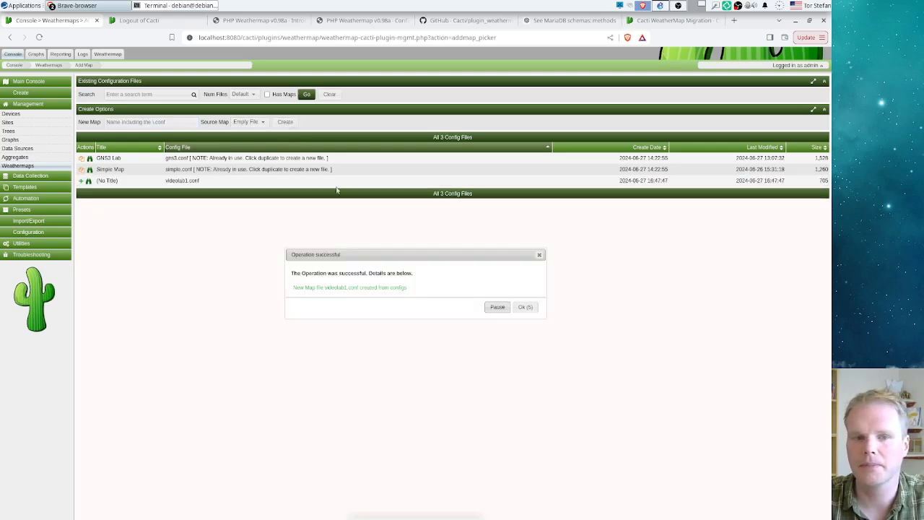
{"action": "left_click", "coordinate": [525, 307]}
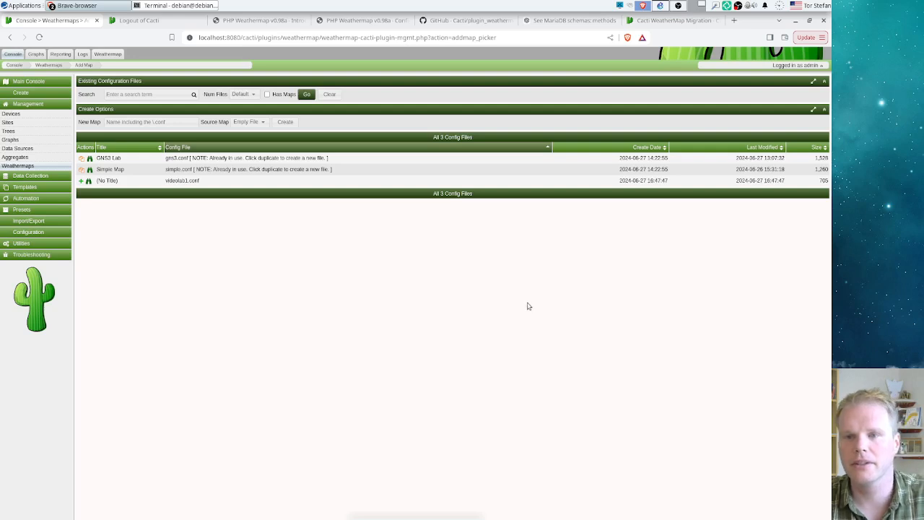
Step: Add videolab1.conf to the managed weathermaps and view the weathermap thumbnail overview
{"action": "left_click", "coordinate": [81, 180]}
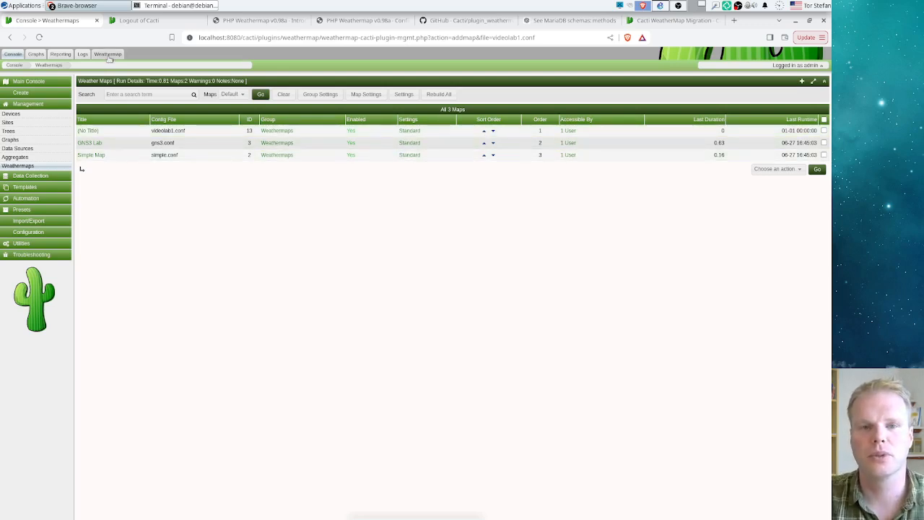
{"action": "left_click", "coordinate": [108, 55]}
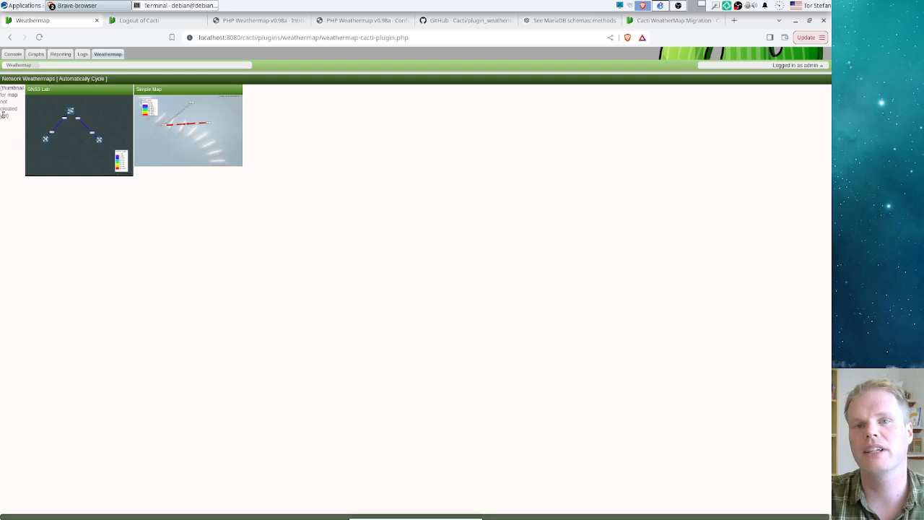
Step: Return to weathermap management and rebuild the untitled videolab1.conf map immediately
{"action": "left_click", "coordinate": [16, 57]}
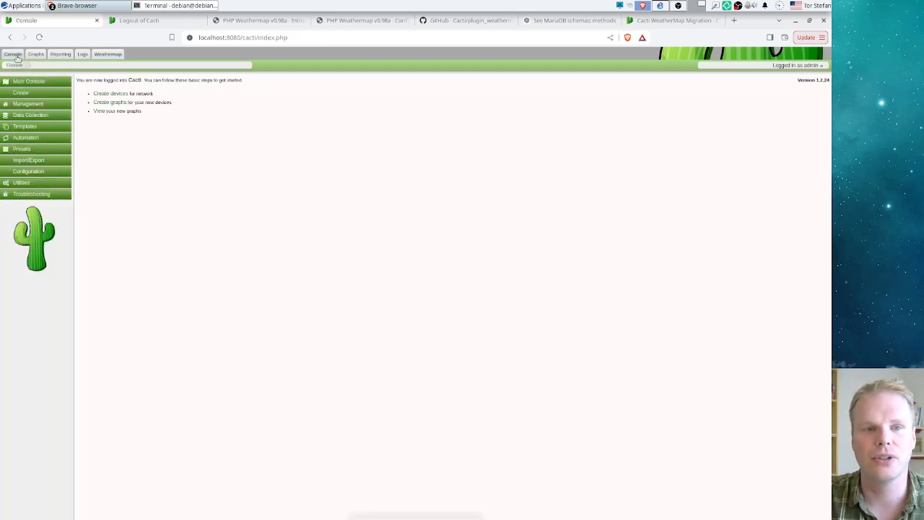
{"action": "left_click", "coordinate": [36, 106]}
{"action": "left_click", "coordinate": [26, 167]}
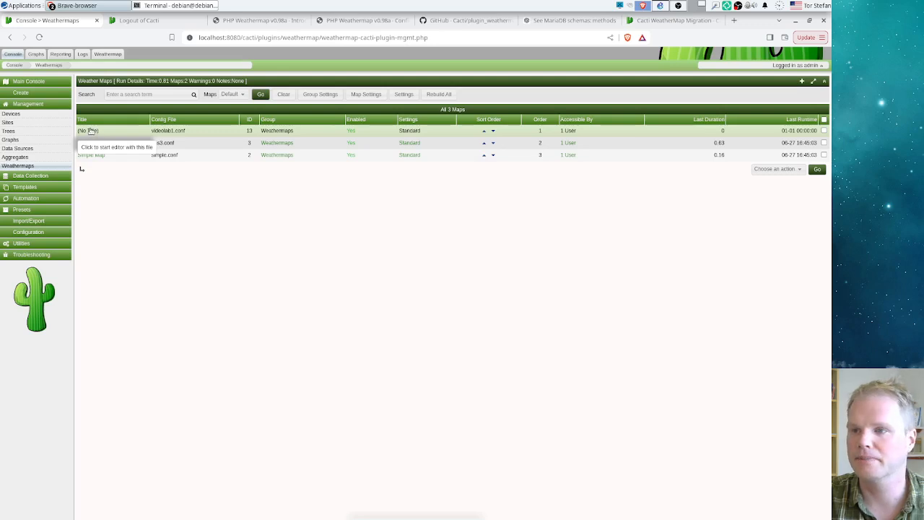
{"action": "left_click", "coordinate": [824, 131]}
{"action": "left_click", "coordinate": [790, 172]}
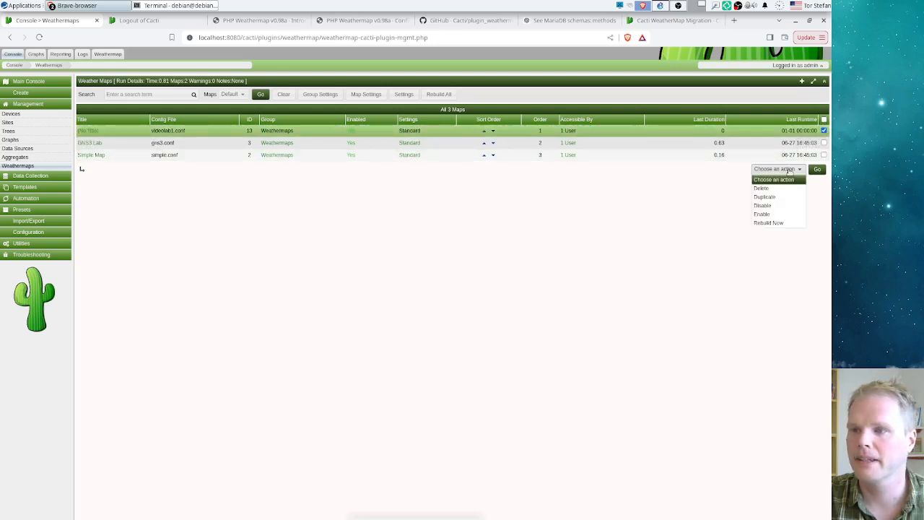
{"action": "left_click", "coordinate": [770, 223]}
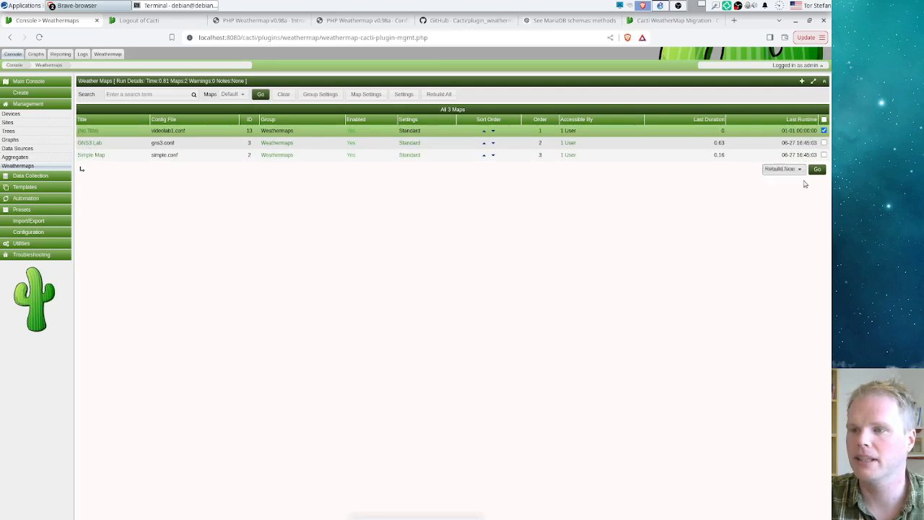
{"action": "left_click", "coordinate": [818, 169]}
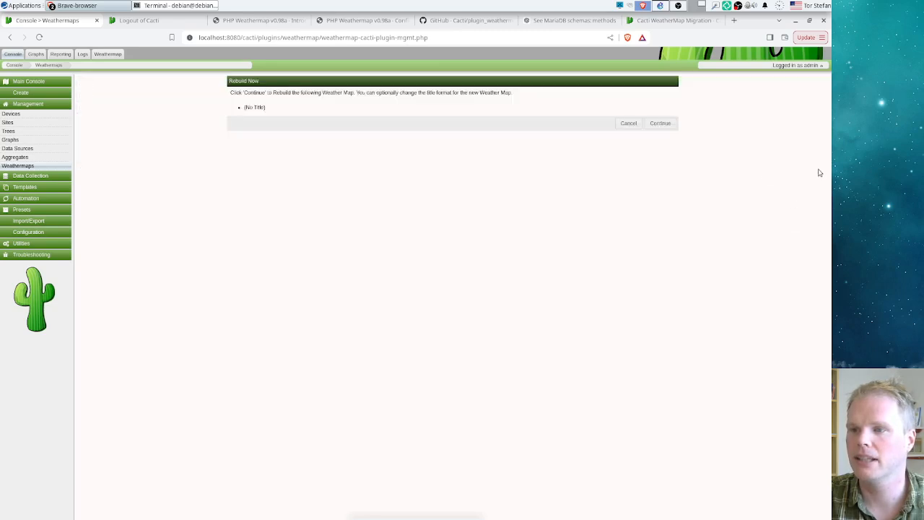
{"action": "left_click", "coordinate": [663, 125]}
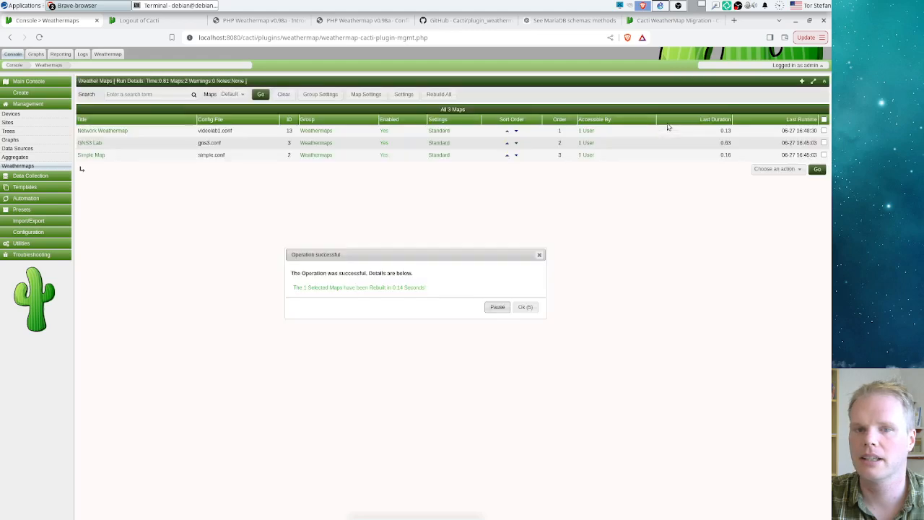
{"action": "left_click", "coordinate": [525, 307]}
Step: View the rebuilt Network Weathermap from the thumbnail overview and open it in the map editor
{"action": "left_click", "coordinate": [108, 54]}
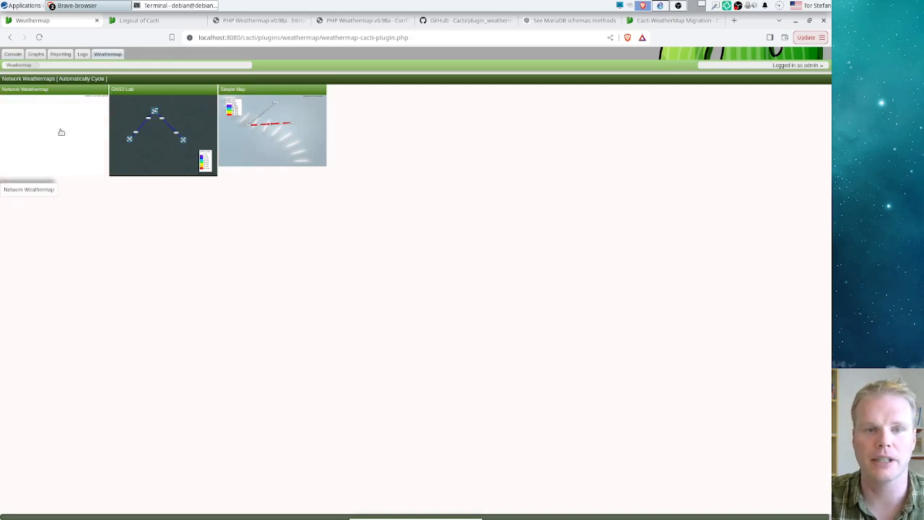
{"action": "left_click", "coordinate": [61, 132]}
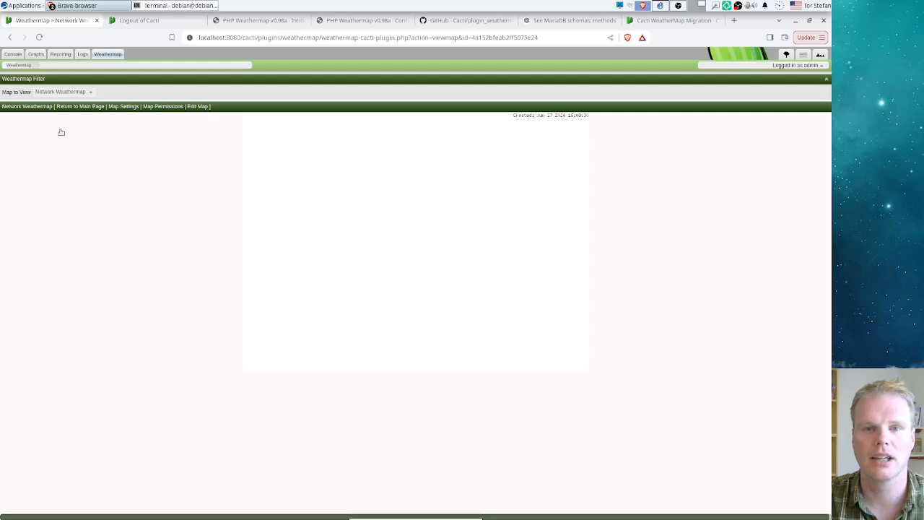
{"action": "left_click", "coordinate": [196, 107]}
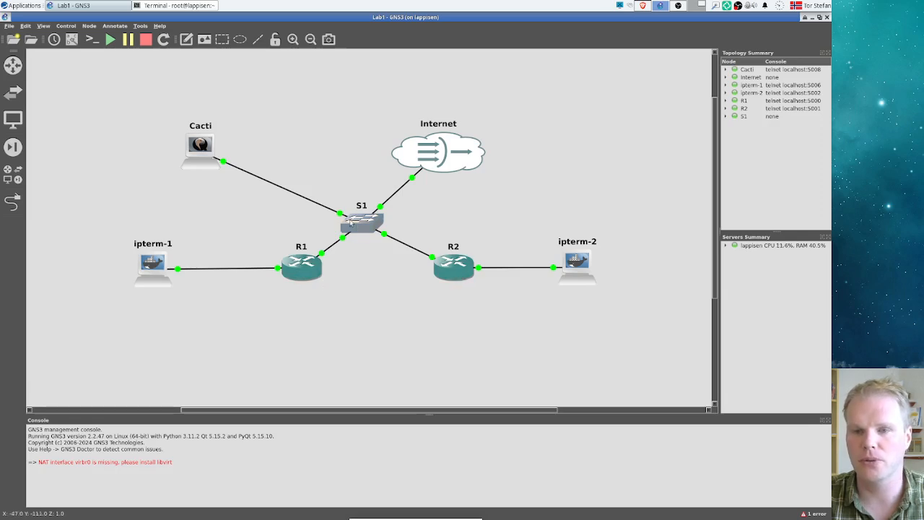
Step: Show the interface labels in the GNS3 Lab1 topology, examine the device links, and hide the labels again
{"action": "left_click", "coordinate": [72, 39]}
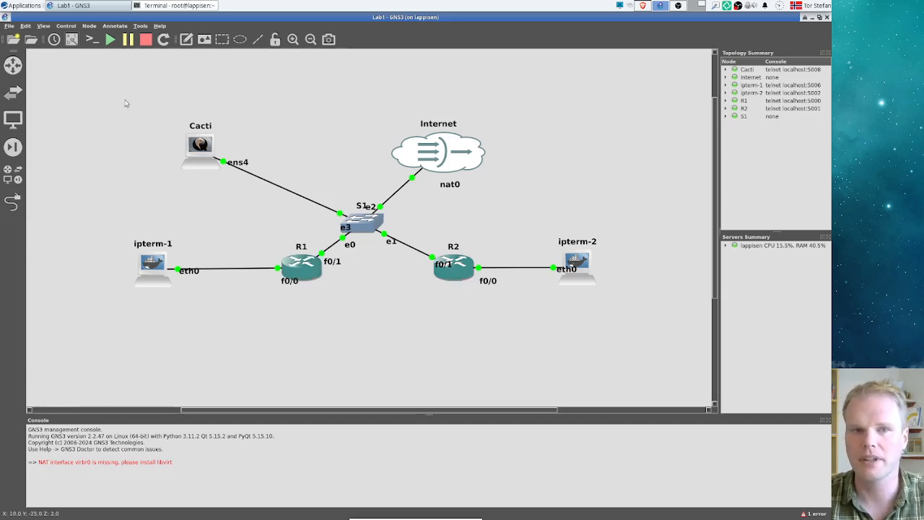
{"action": "left_click", "coordinate": [71, 39]}
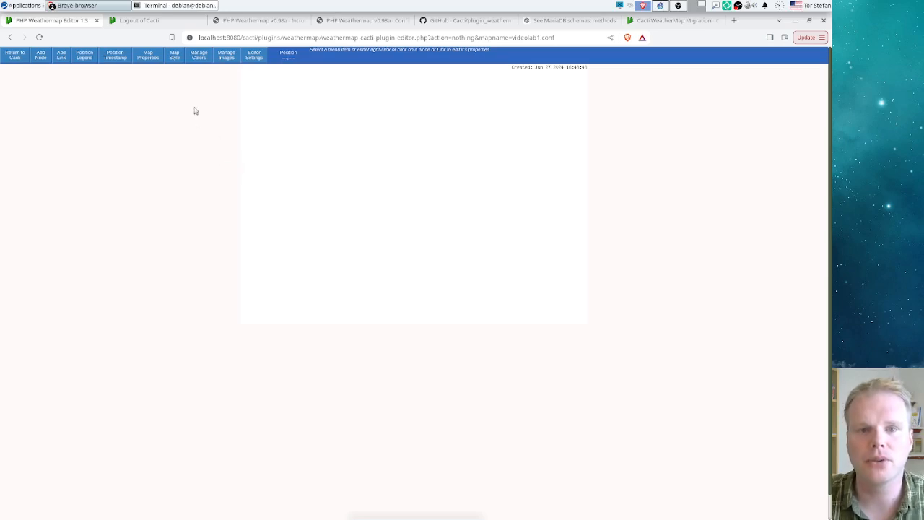
Step: Title the map Video Lab 1 in its map properties and choose Blueboard1024 as the background image
{"action": "left_click", "coordinate": [149, 57]}
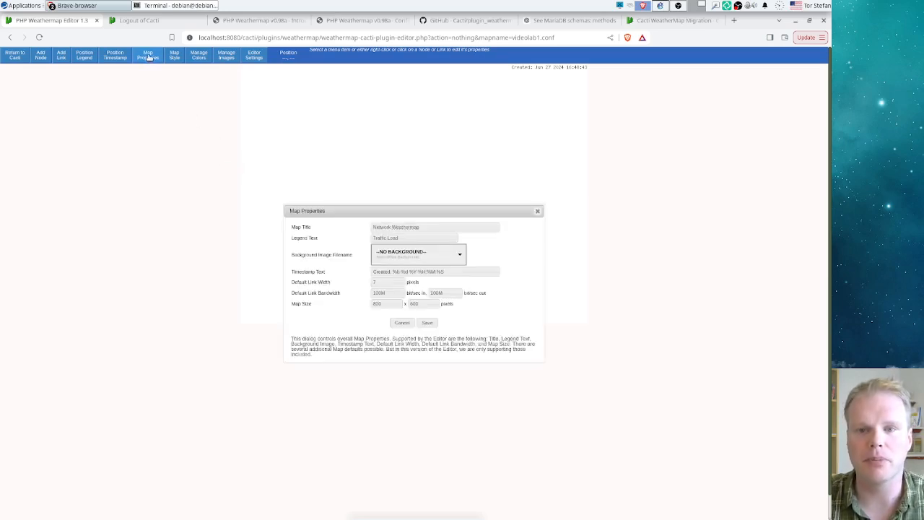
{"action": "triple_click", "coordinate": [423, 226]}
{"action": "type", "text": "Video Lab 1"}
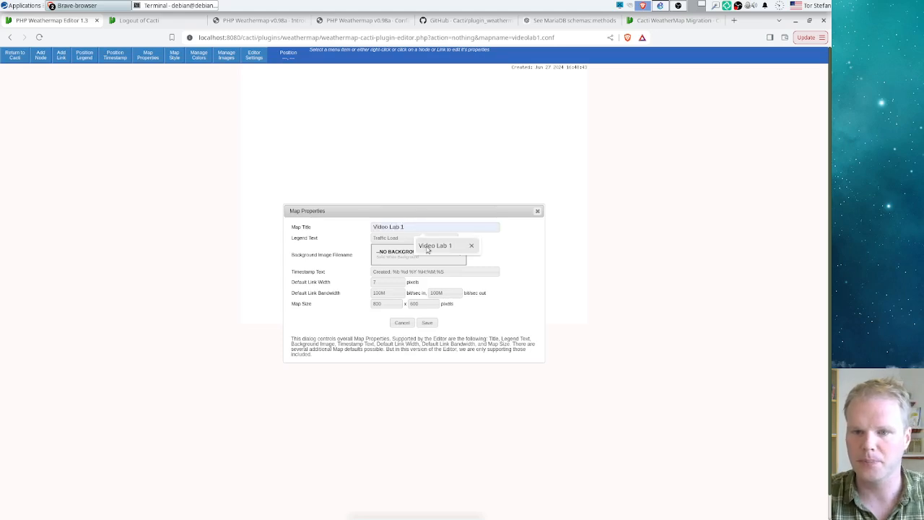
{"action": "left_click", "coordinate": [435, 246]}
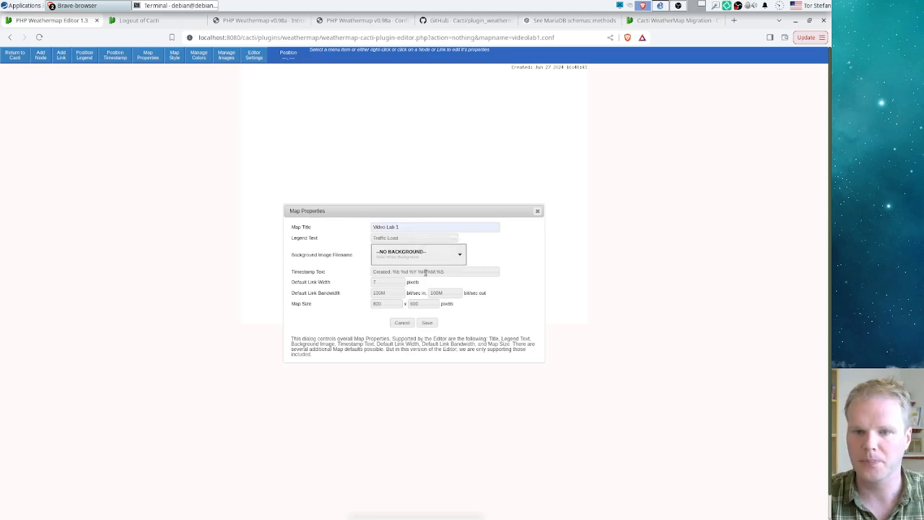
{"action": "left_click", "coordinate": [413, 257]}
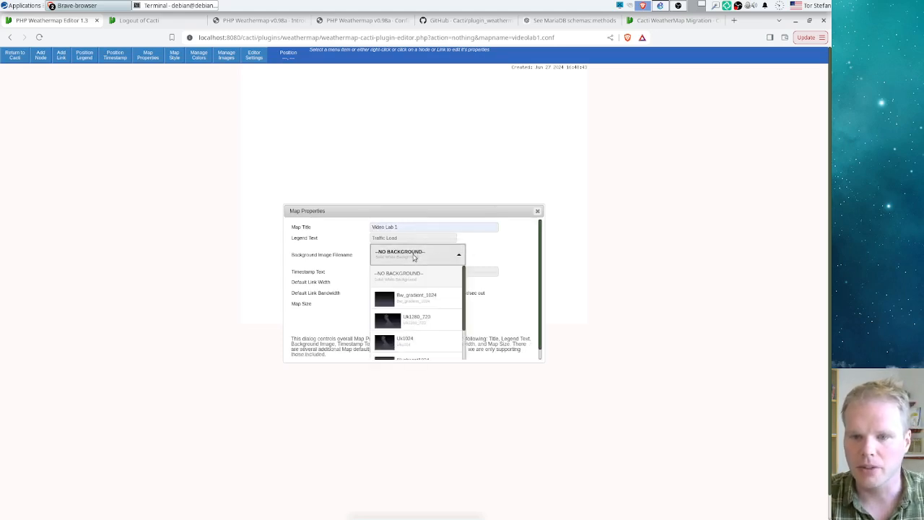
{"action": "scroll", "coordinate": [430, 306], "scroll_direction": "down", "scroll_amount": 1}
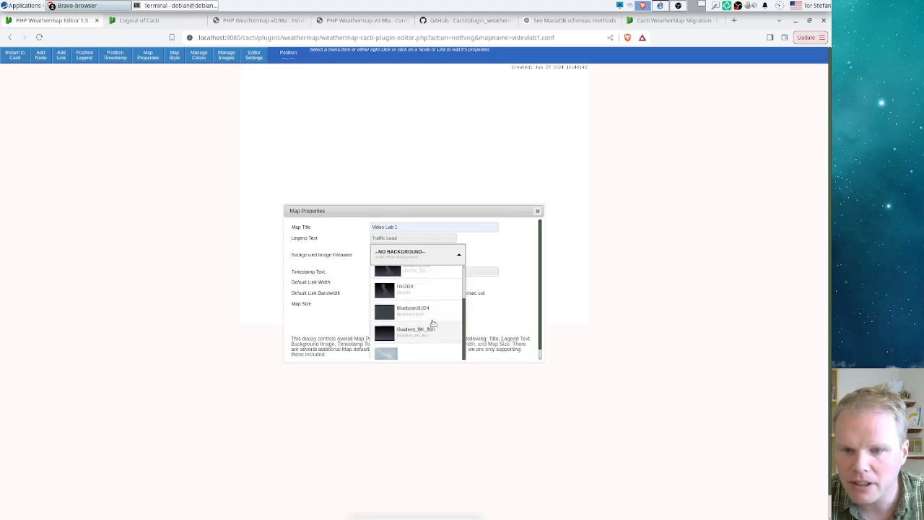
{"action": "left_click", "coordinate": [430, 316]}
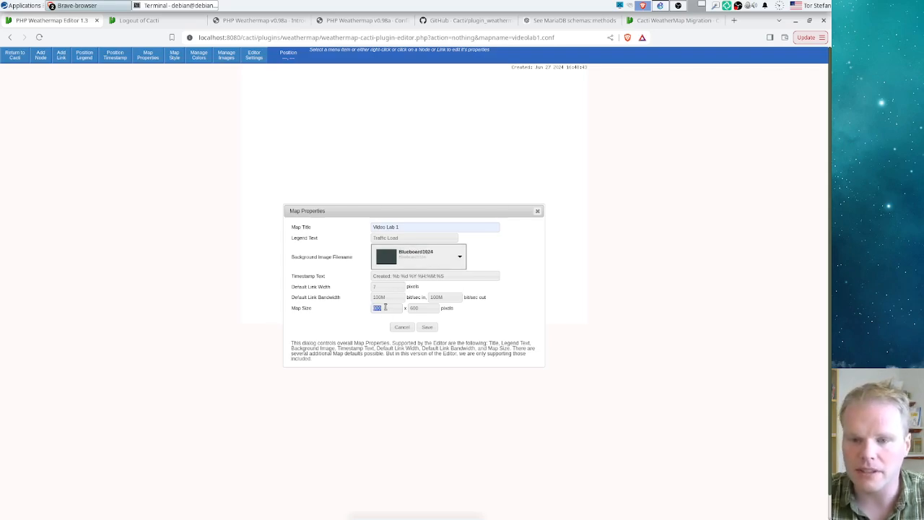
Step: Set the map size to 1024 x 768 pixels and the default link bandwidth to 2M in and out, and save the properties
{"action": "type", "text": "1024"}
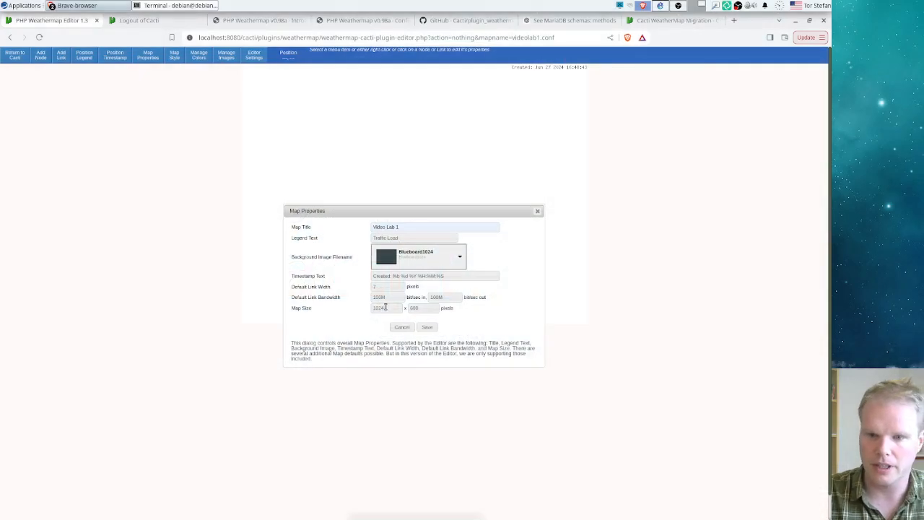
{"action": "type", "text": "7"}
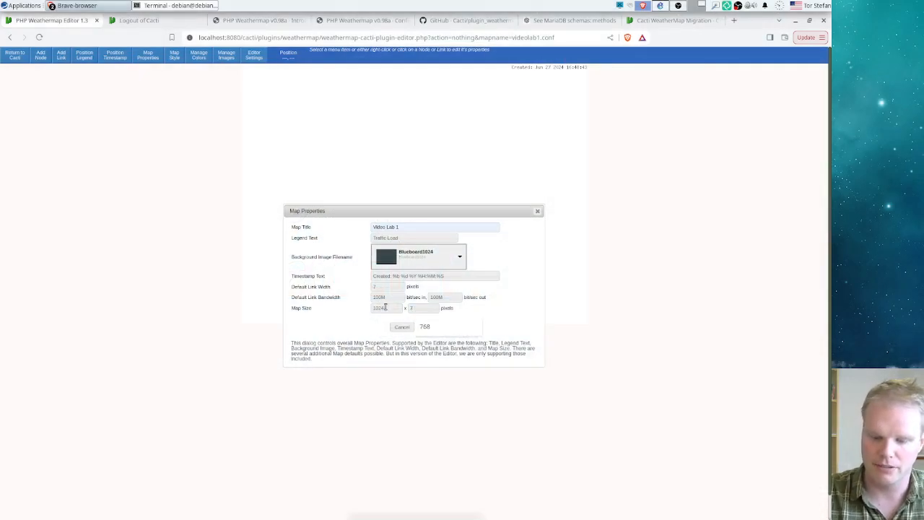
{"action": "type", "text": "68"}
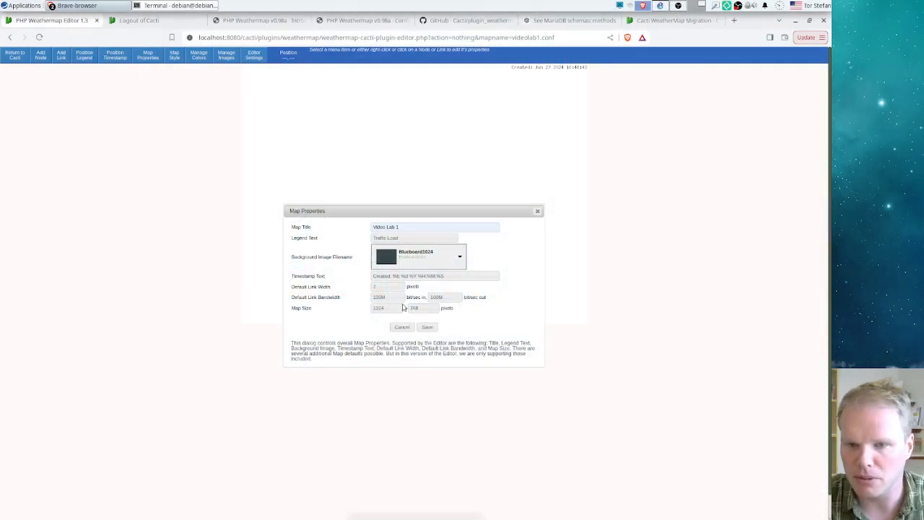
{"action": "double_click", "coordinate": [379, 298]}
{"action": "type", "text": "2"}
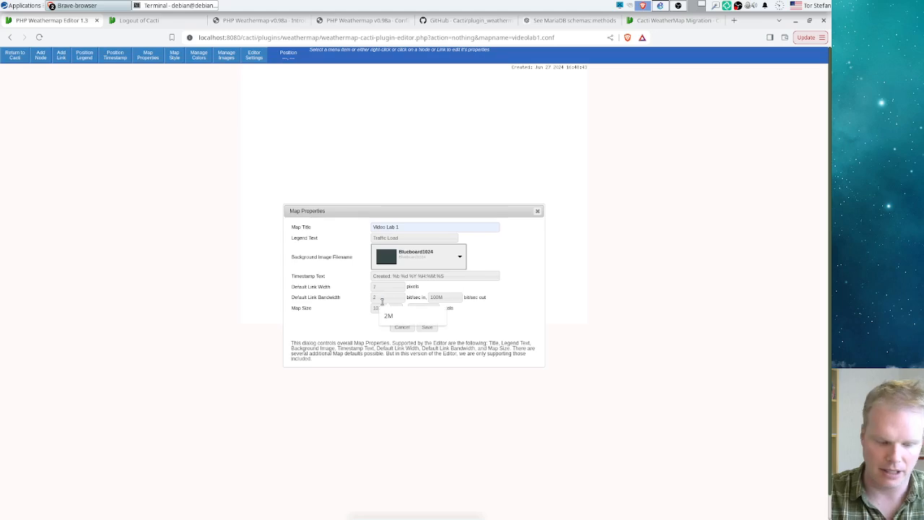
{"action": "type", "text": "M"}
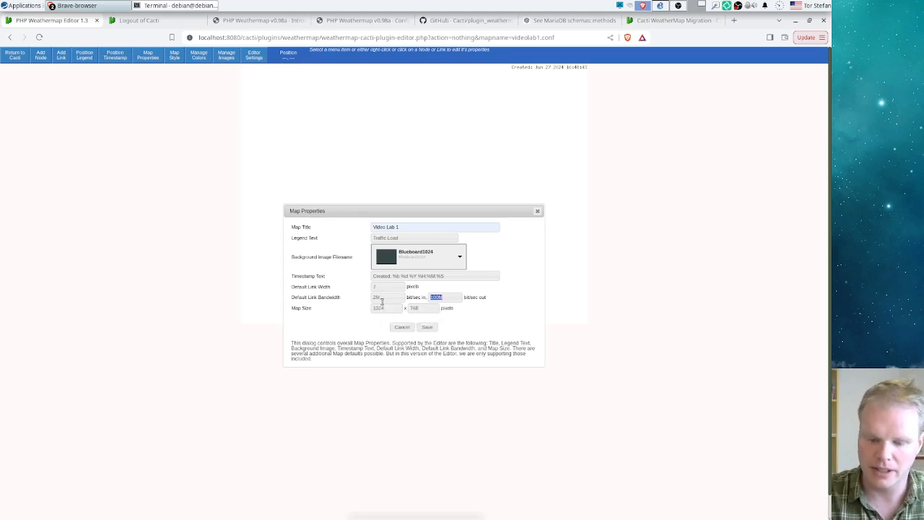
{"action": "type", "text": "2M"}
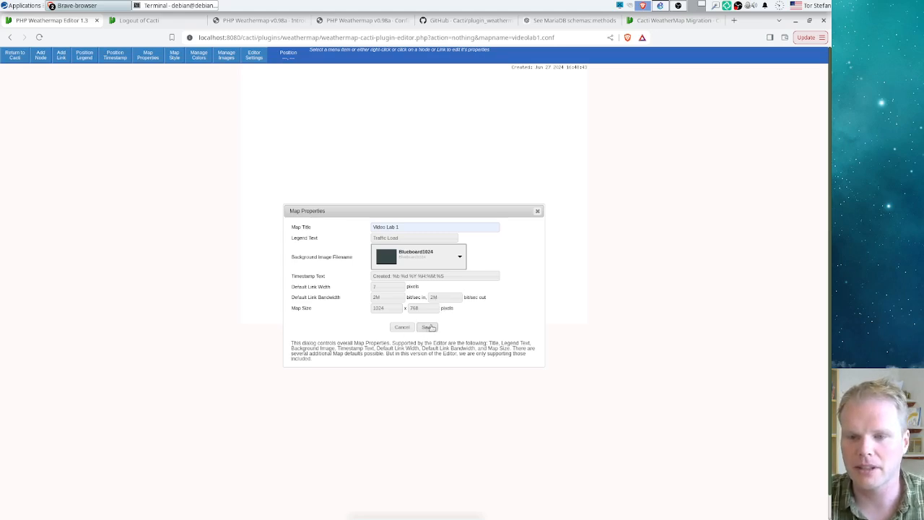
{"action": "left_click", "coordinate": [428, 327]}
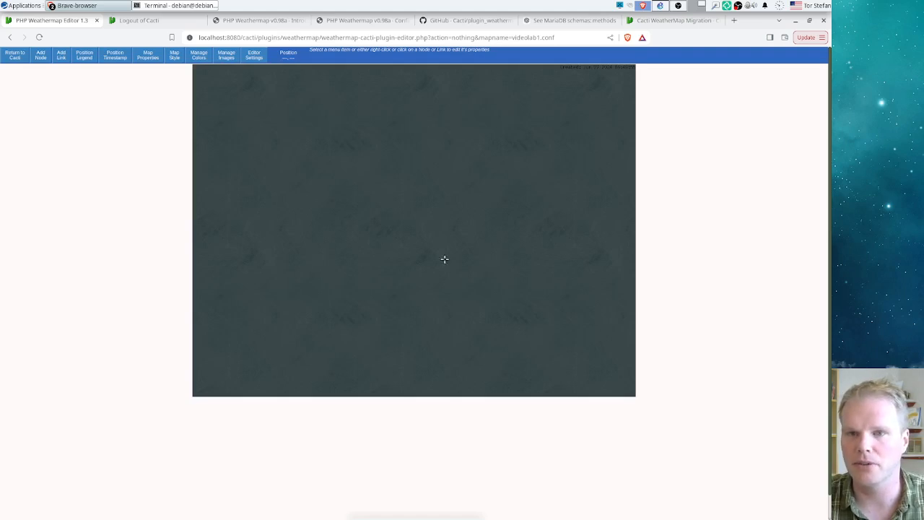
Step: Position the traffic legend in the map's lower-right area at about 824, 549 and add a node in the lower-left area at about 194, 555
{"action": "left_click", "coordinate": [83, 59]}
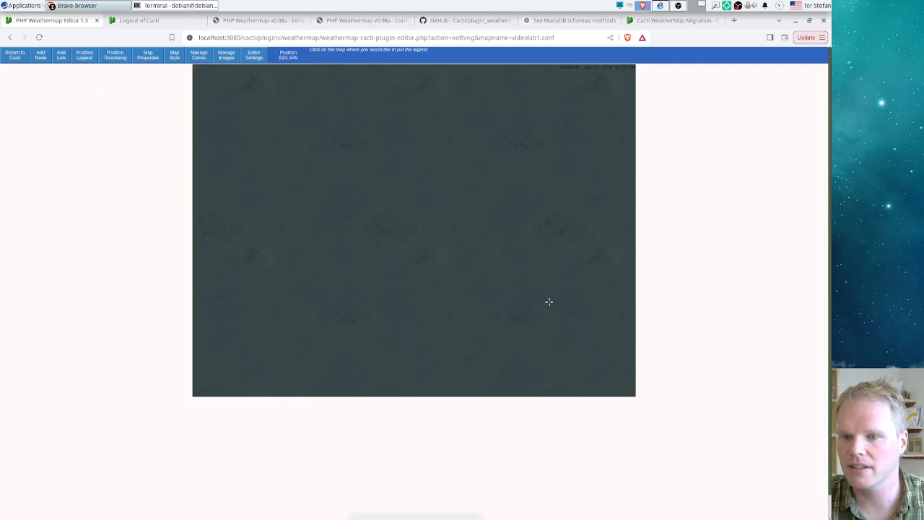
{"action": "left_click", "coordinate": [549, 302]}
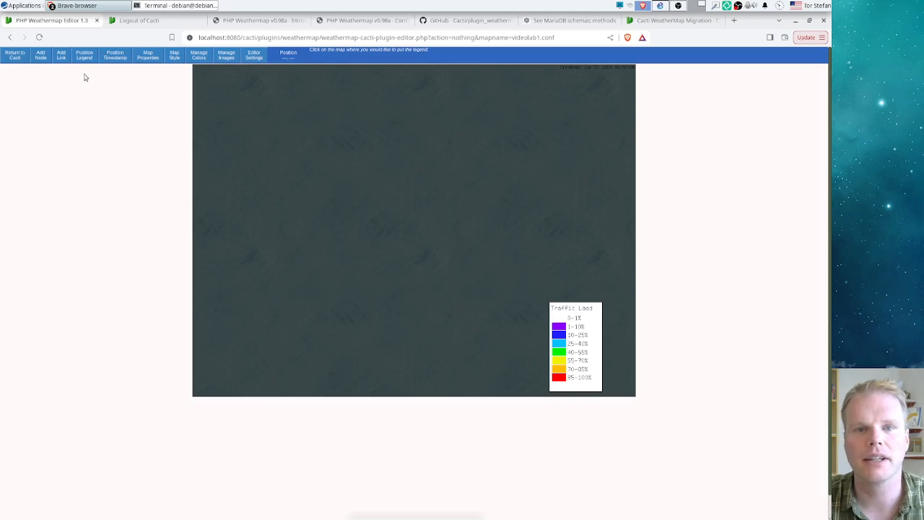
{"action": "left_click", "coordinate": [41, 57]}
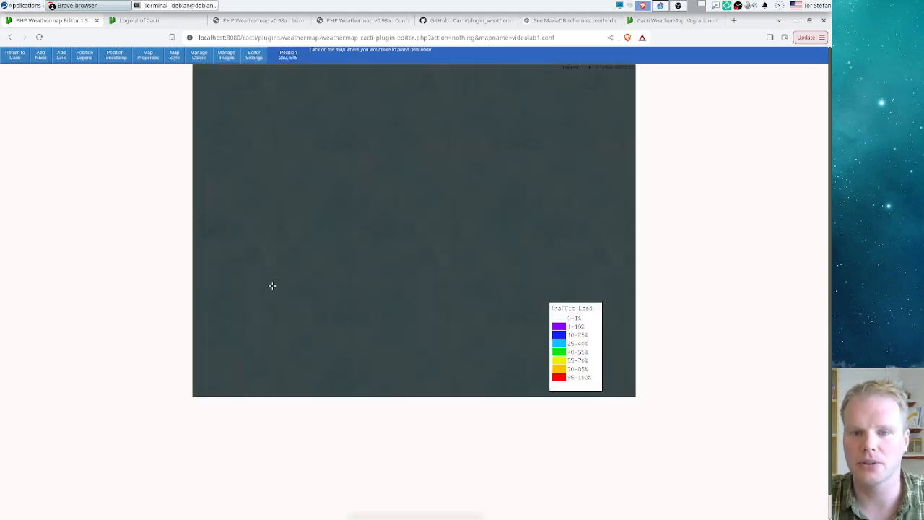
{"action": "left_click", "coordinate": [276, 304]}
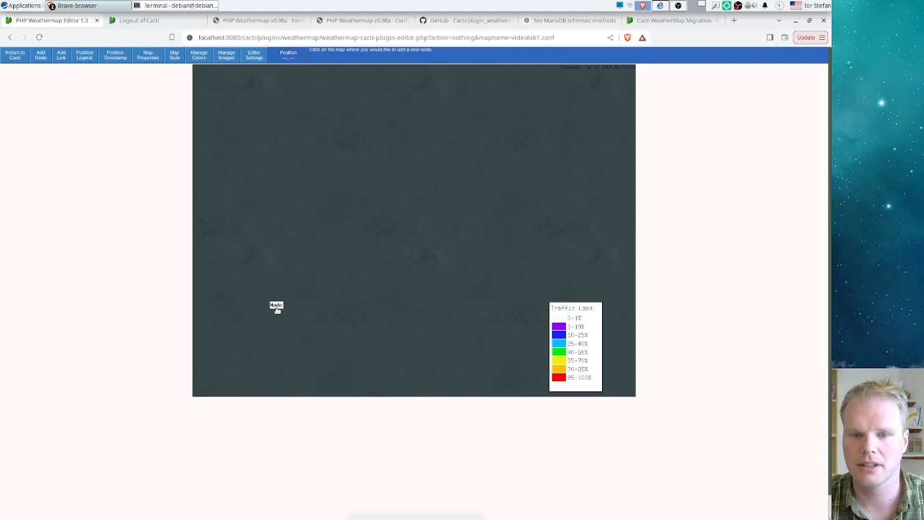
Step: Give the new node the internal name r1, label R1 and the Cisco-router icon, and save it
{"action": "left_click", "coordinate": [276, 305]}
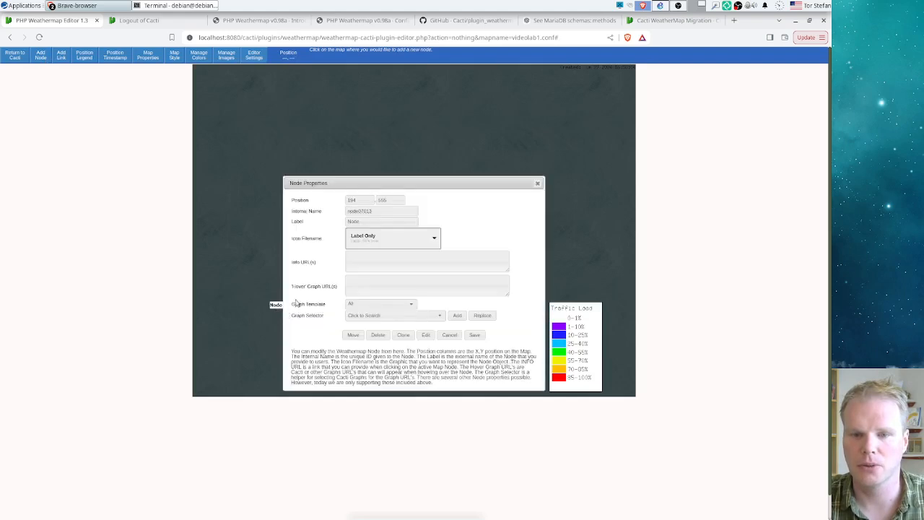
{"action": "double_click", "coordinate": [368, 210]}
{"action": "type", "text": "r1"}
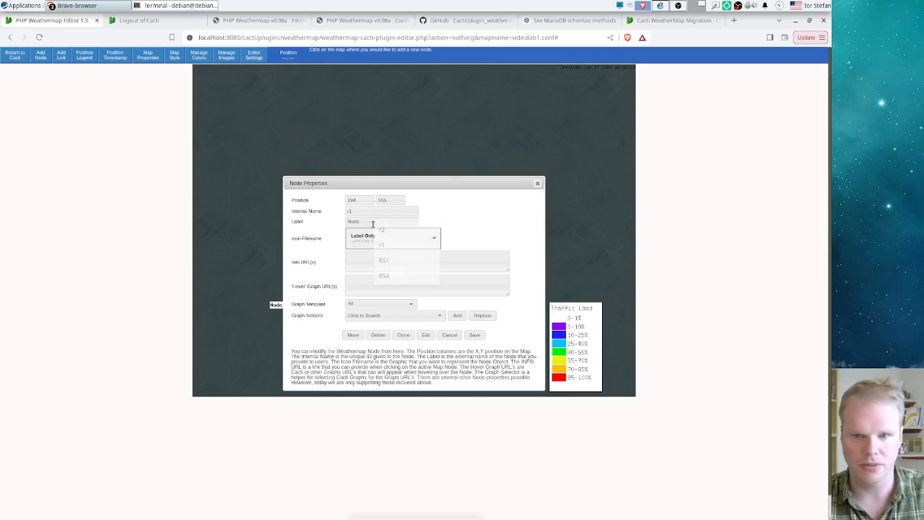
{"action": "double_click", "coordinate": [371, 219]}
{"action": "type", "text": "R1"}
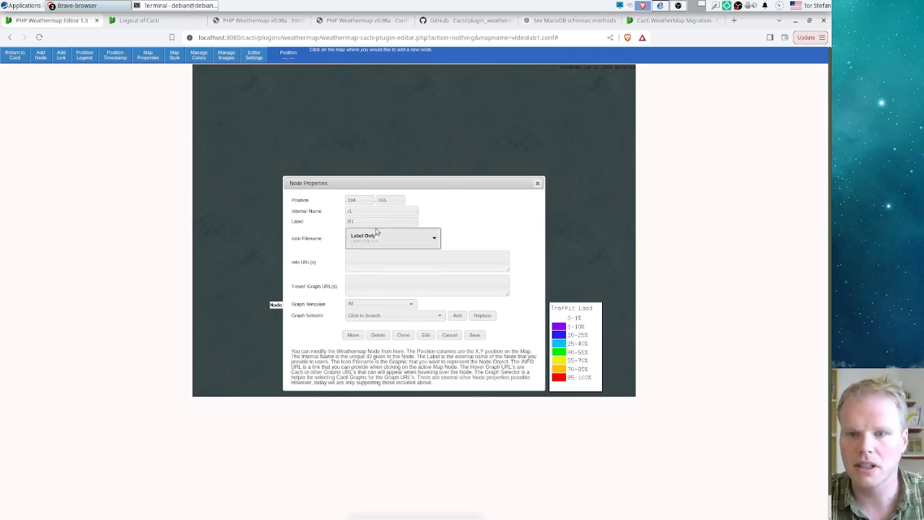
{"action": "left_click", "coordinate": [382, 244]}
{"action": "scroll", "coordinate": [393, 303], "scroll_direction": "down", "scroll_amount": 8}
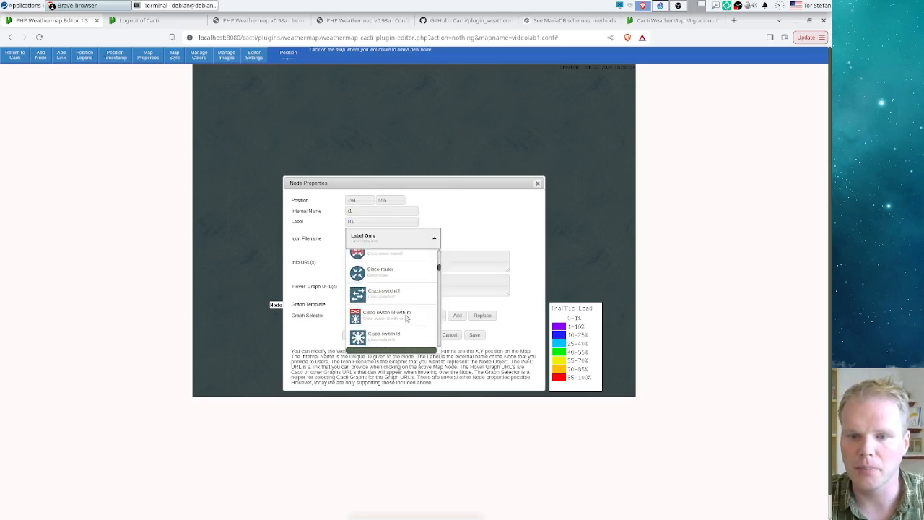
{"action": "left_click", "coordinate": [396, 277]}
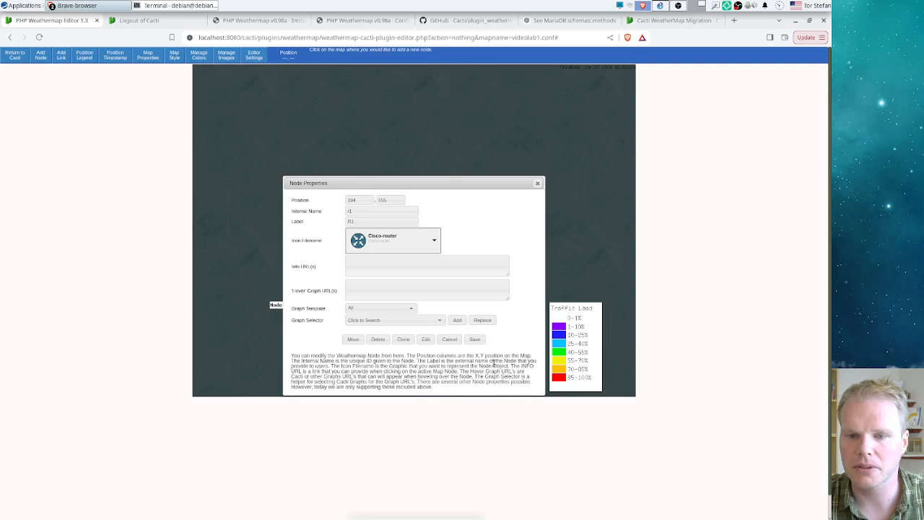
{"action": "left_click", "coordinate": [474, 338]}
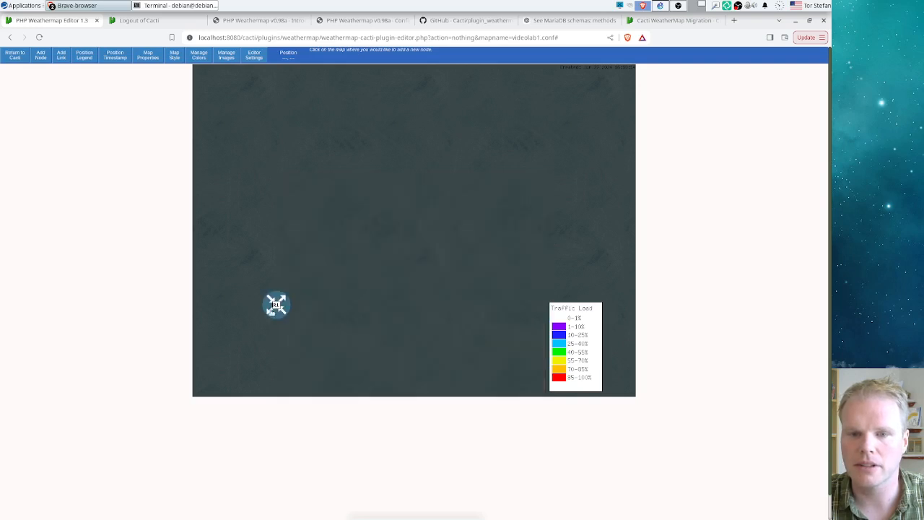
Step: Clone the R1 router node, give the copy the internal name r2 and label R2, and save it
{"action": "left_click", "coordinate": [277, 305]}
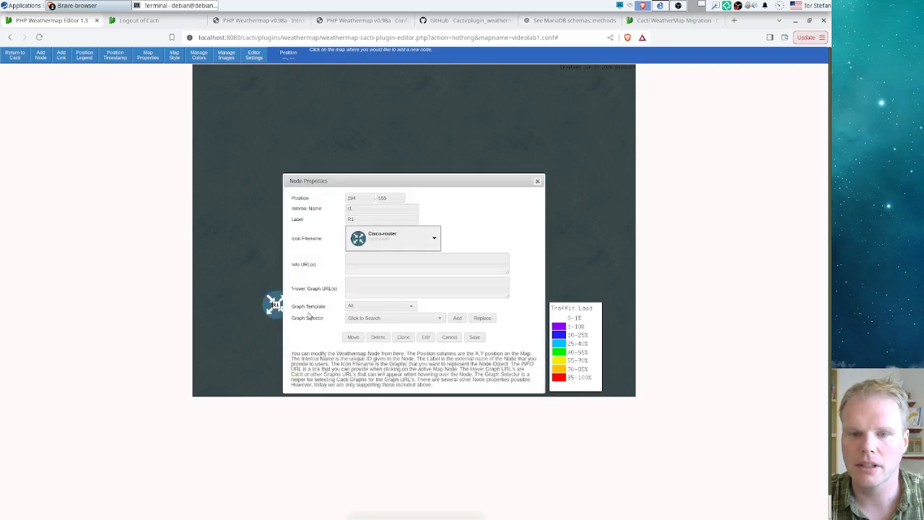
{"action": "left_click", "coordinate": [403, 338]}
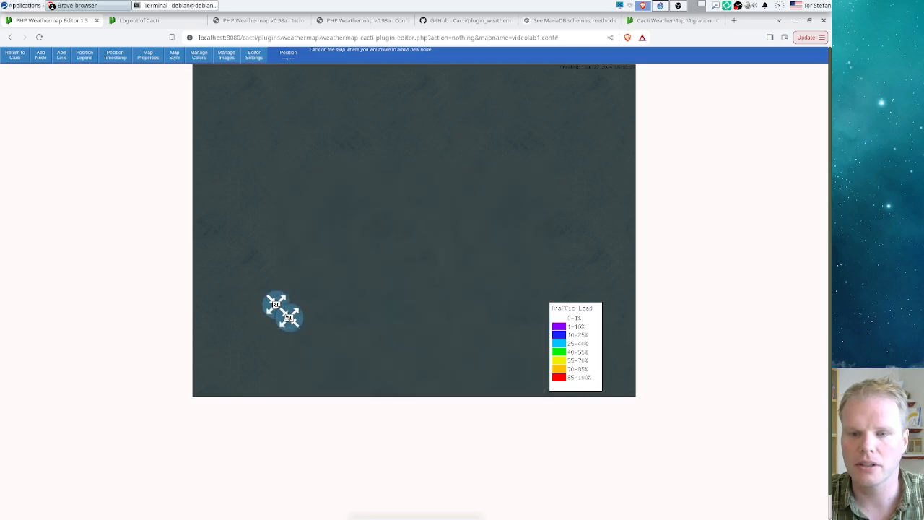
{"action": "left_click", "coordinate": [289, 317]}
{"action": "double_click", "coordinate": [366, 210]}
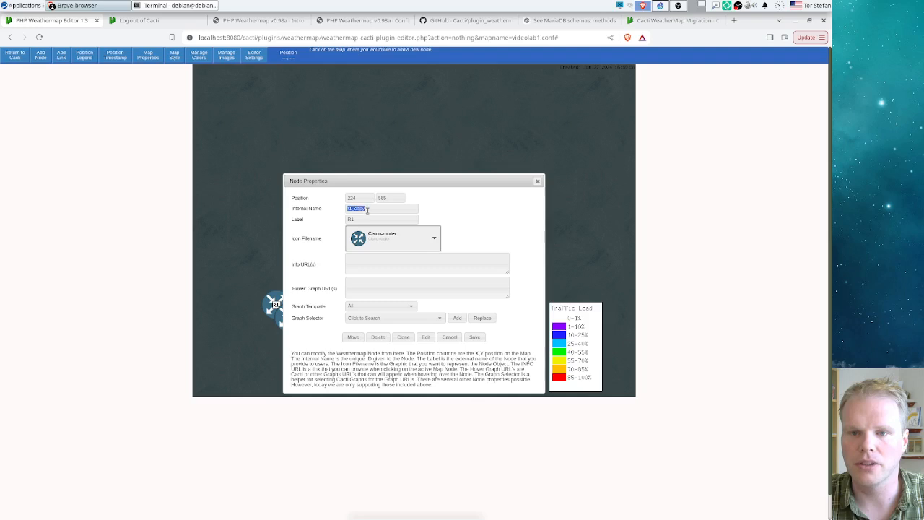
{"action": "type", "text": "r2"}
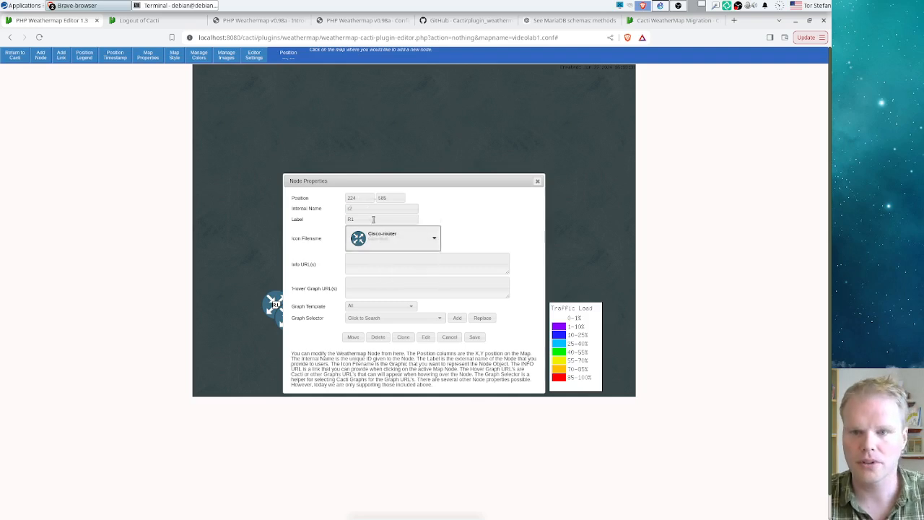
{"action": "double_click", "coordinate": [372, 220]}
{"action": "type", "text": "R2"}
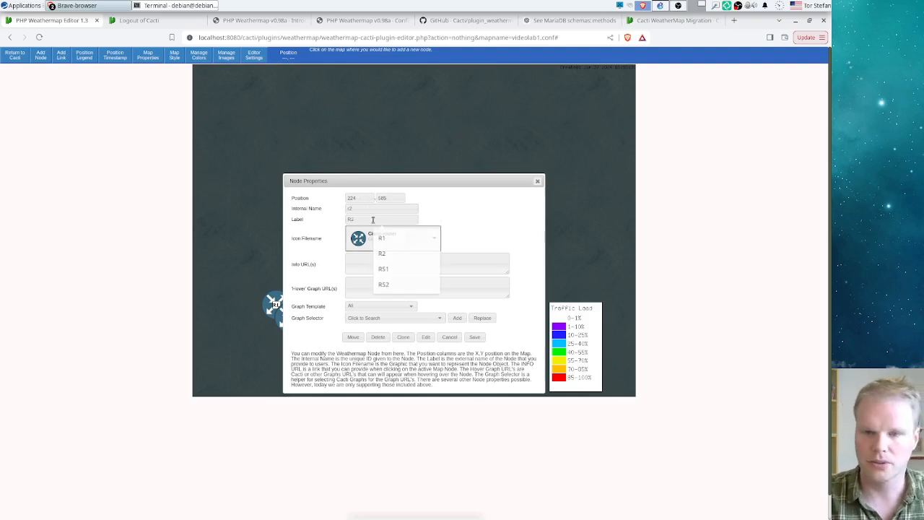
{"action": "left_click", "coordinate": [384, 239]}
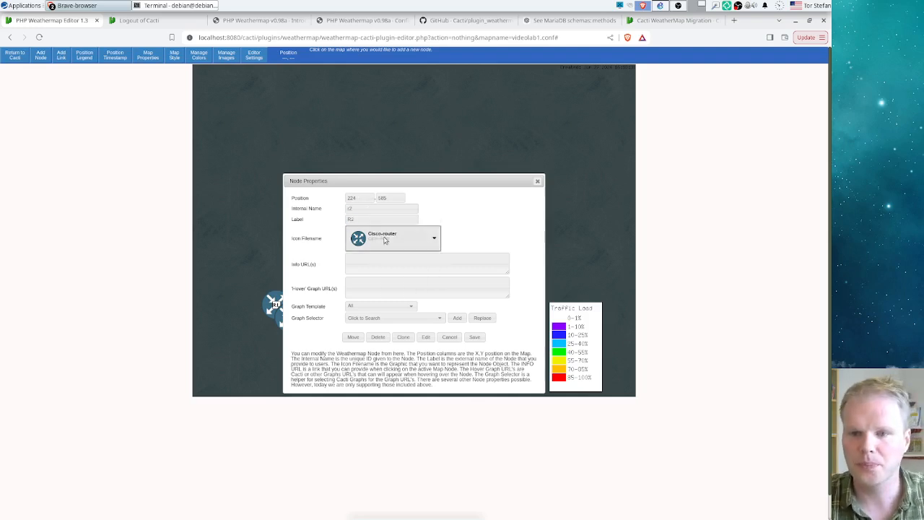
{"action": "left_click", "coordinate": [476, 337]}
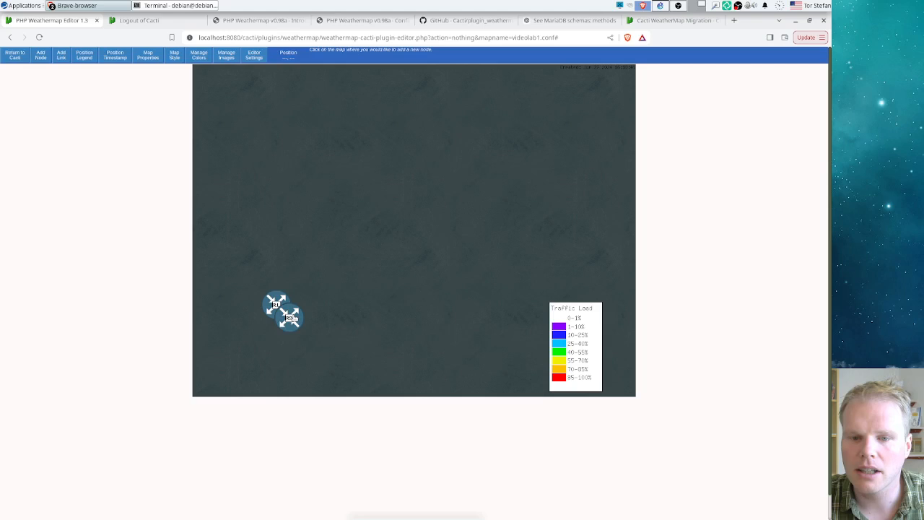
Step: Move the R2 node to the right of R1, level with it, leaving a wide gap between them
{"action": "left_click", "coordinate": [293, 318]}
{"action": "left_click", "coordinate": [353, 337]}
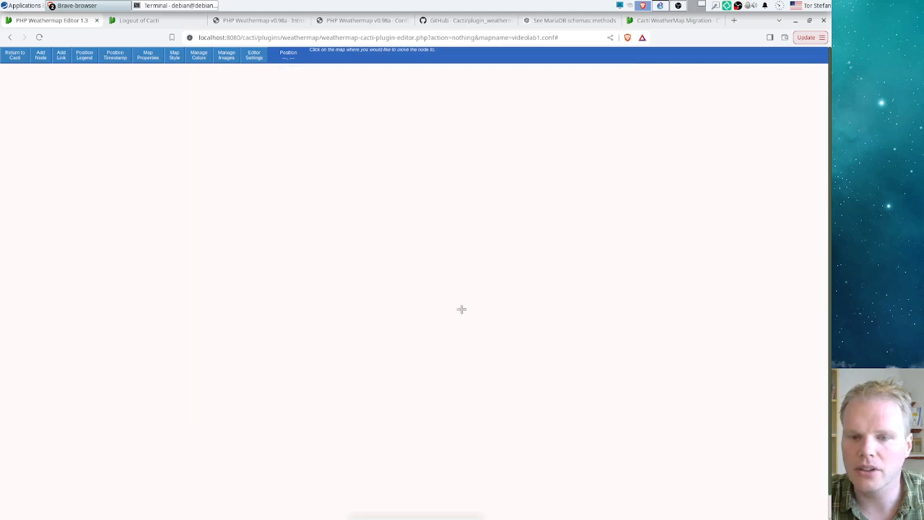
{"action": "left_click", "coordinate": [457, 305]}
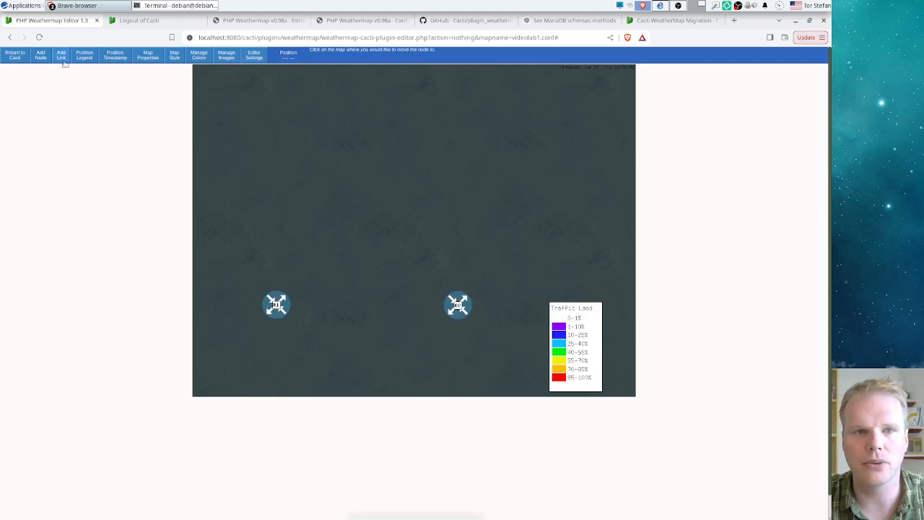
Step: Clone the R1 router node and choose the Cisco-switch-l2 icon for the copy
{"action": "left_click", "coordinate": [273, 309]}
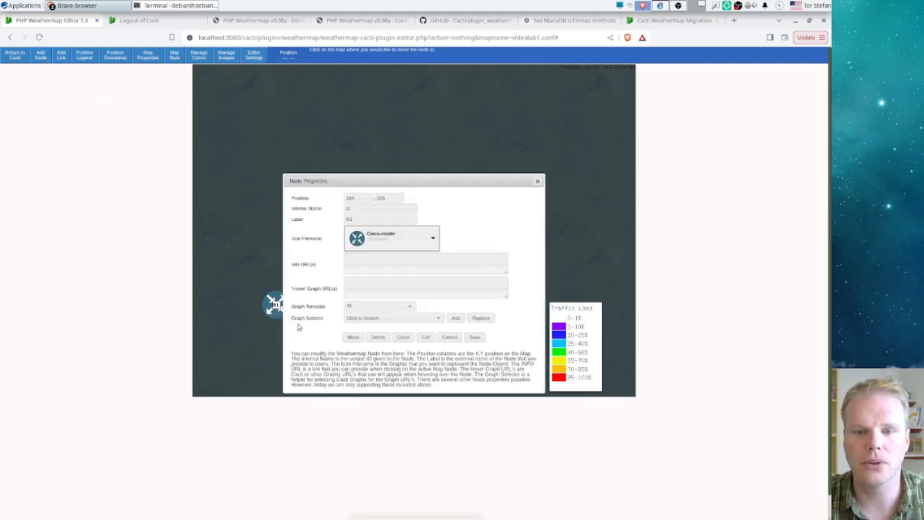
{"action": "left_click", "coordinate": [403, 337]}
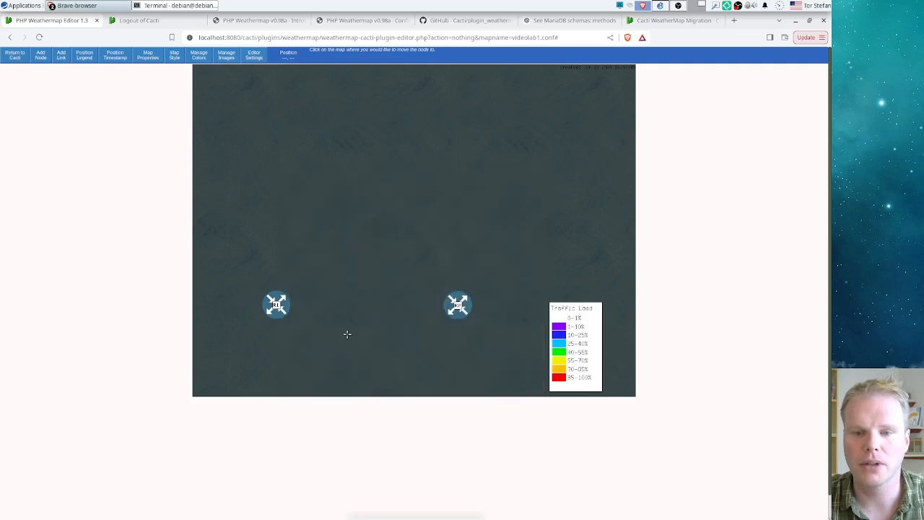
{"action": "left_click", "coordinate": [296, 318]}
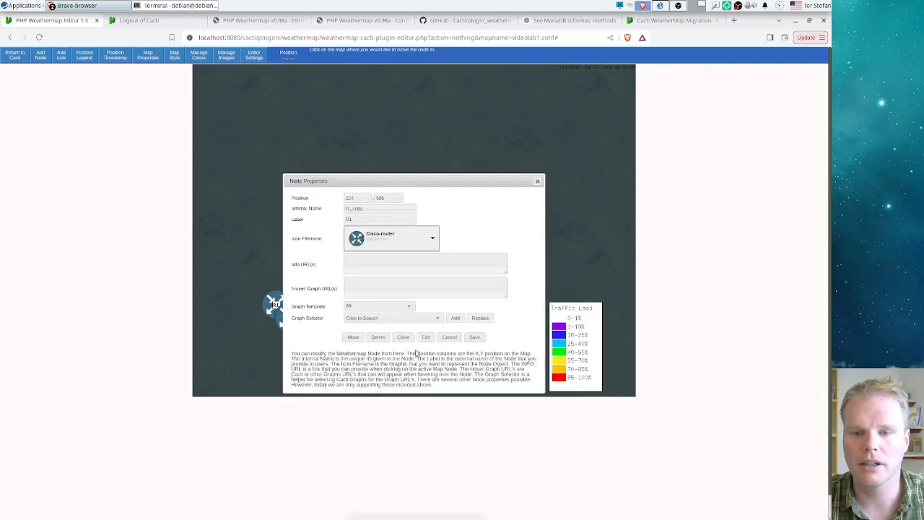
{"action": "left_click", "coordinate": [386, 241]}
{"action": "scroll", "coordinate": [388, 283], "scroll_direction": "down", "scroll_amount": 5}
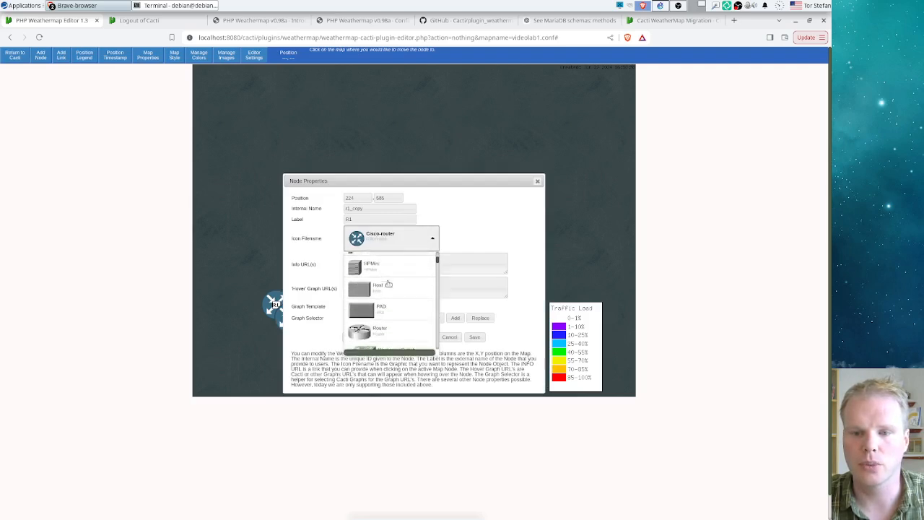
{"action": "scroll", "coordinate": [388, 282], "scroll_direction": "down", "scroll_amount": 3}
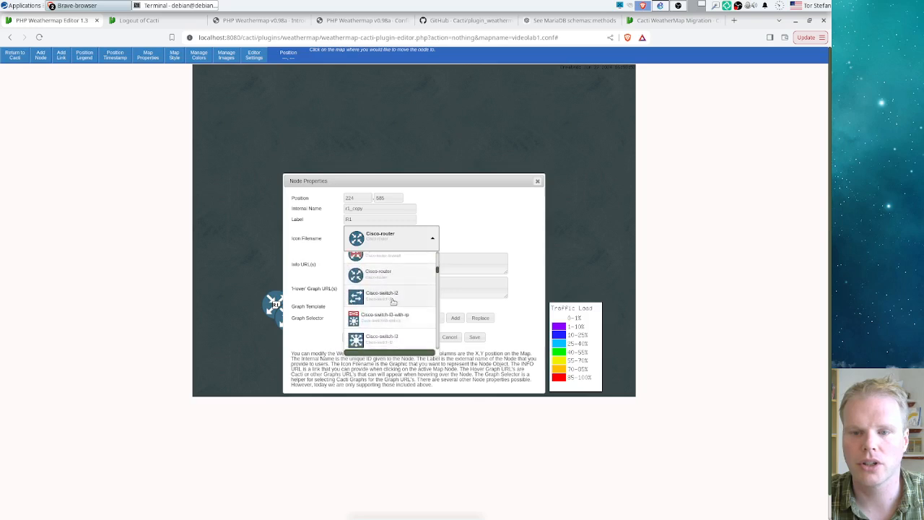
{"action": "left_click", "coordinate": [401, 290]}
Step: Give the cloned switch node the internal name sw1 and the label sw1, and save it
{"action": "double_click", "coordinate": [360, 208]}
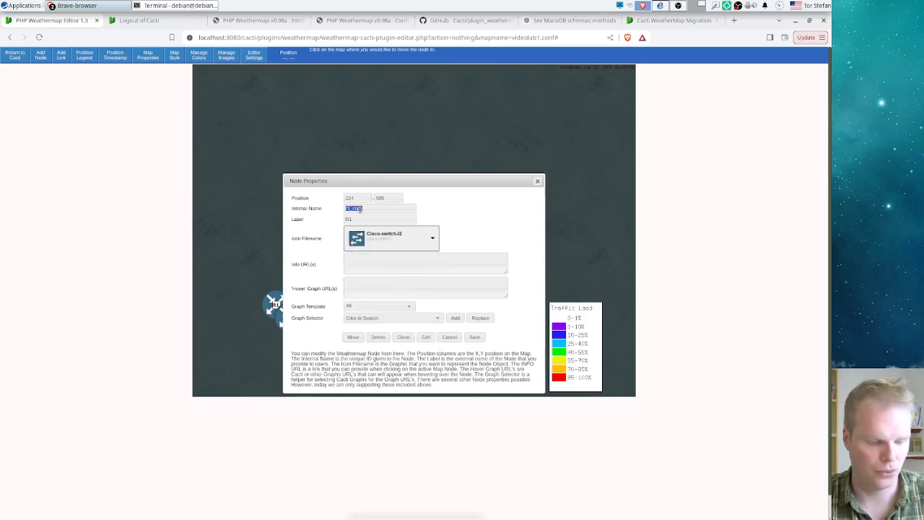
{"action": "type", "text": "sw1"}
{"action": "key", "text": "Tab"}
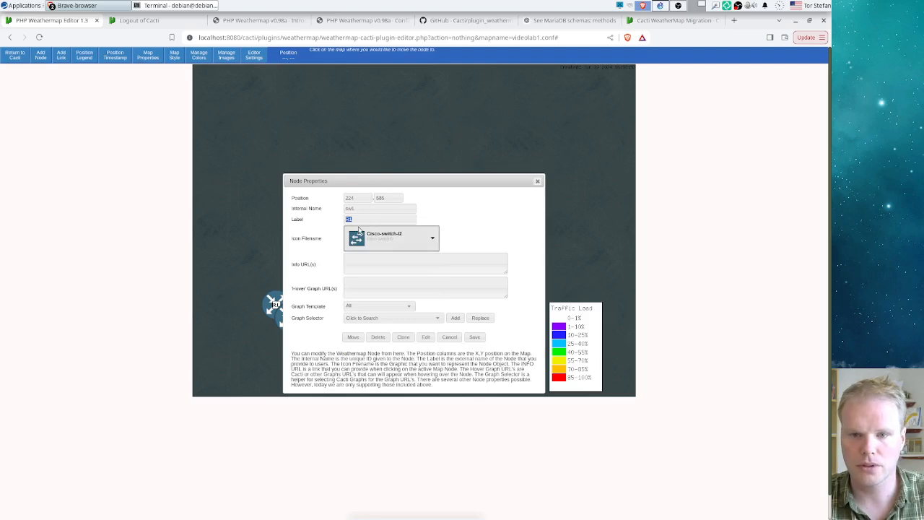
{"action": "type", "text": "s"}
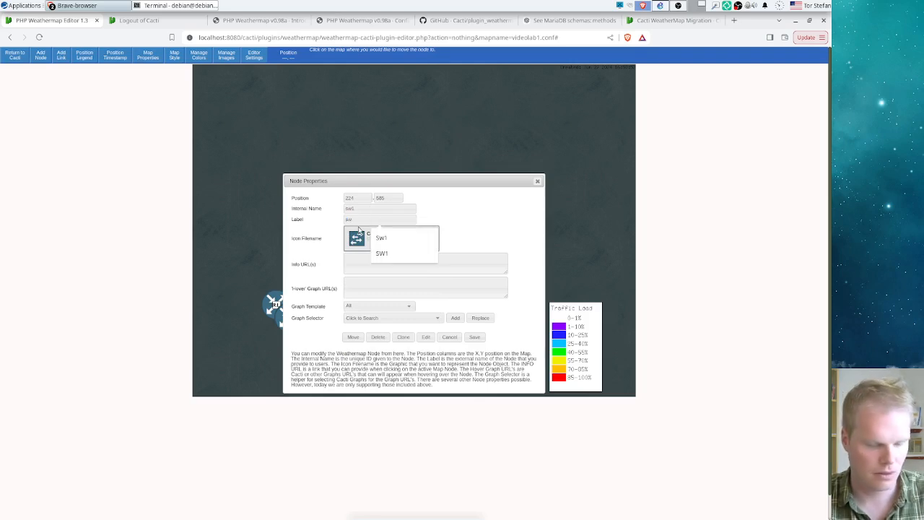
{"action": "type", "text": "w"}
{"action": "left_click", "coordinate": [474, 337]}
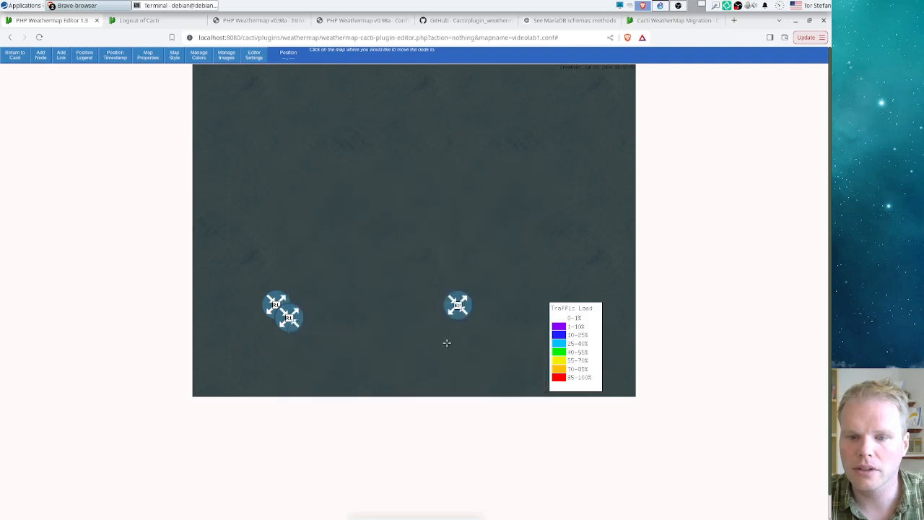
Step: Move the switch node to the upper part of the map, centred between R1 and R2
{"action": "left_click", "coordinate": [292, 319]}
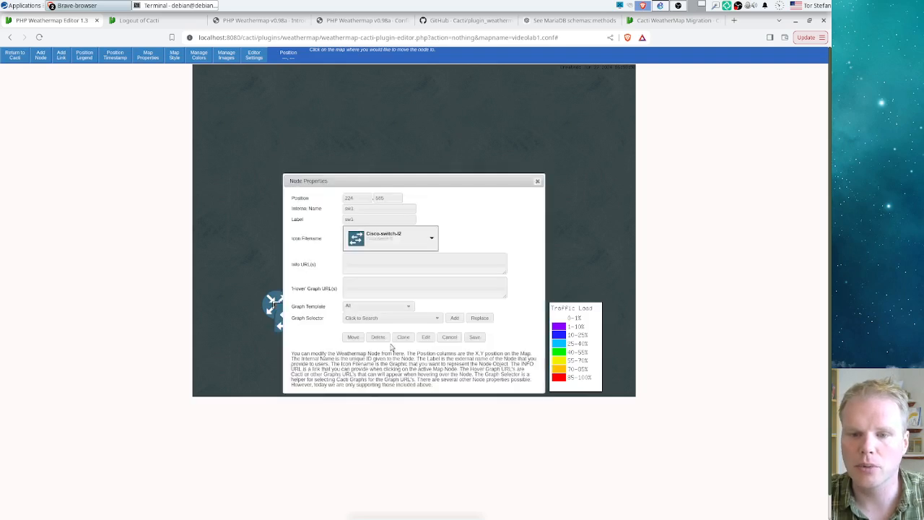
{"action": "left_click", "coordinate": [353, 337]}
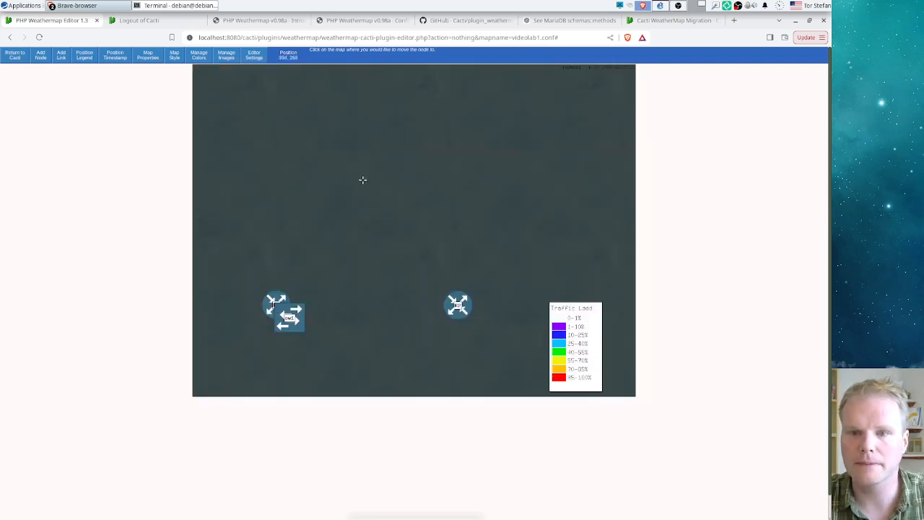
{"action": "left_click", "coordinate": [364, 182]}
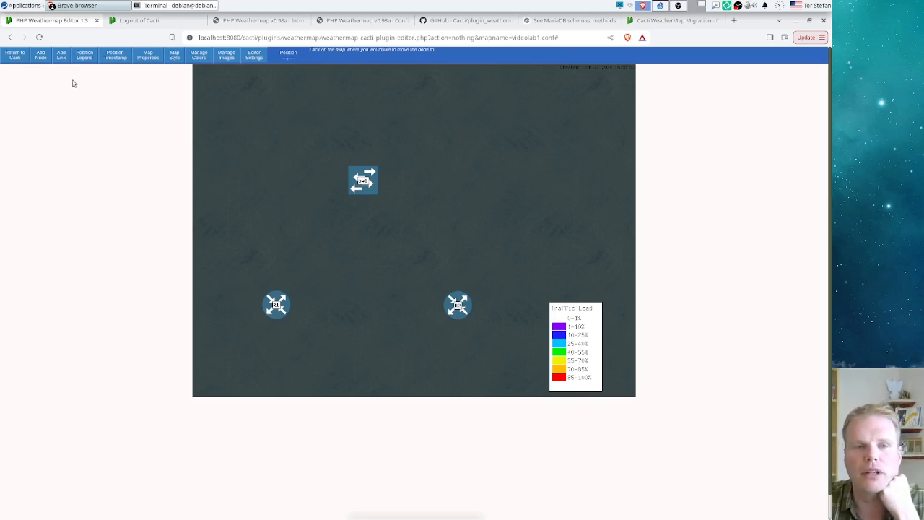
Step: Add a link from the R1 router to the sw1 switch
{"action": "left_click", "coordinate": [61, 58]}
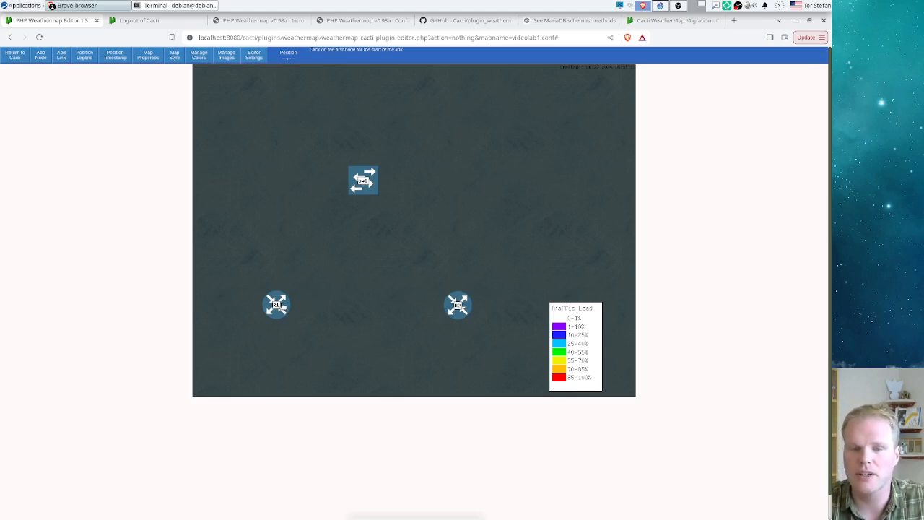
{"action": "left_click", "coordinate": [279, 305]}
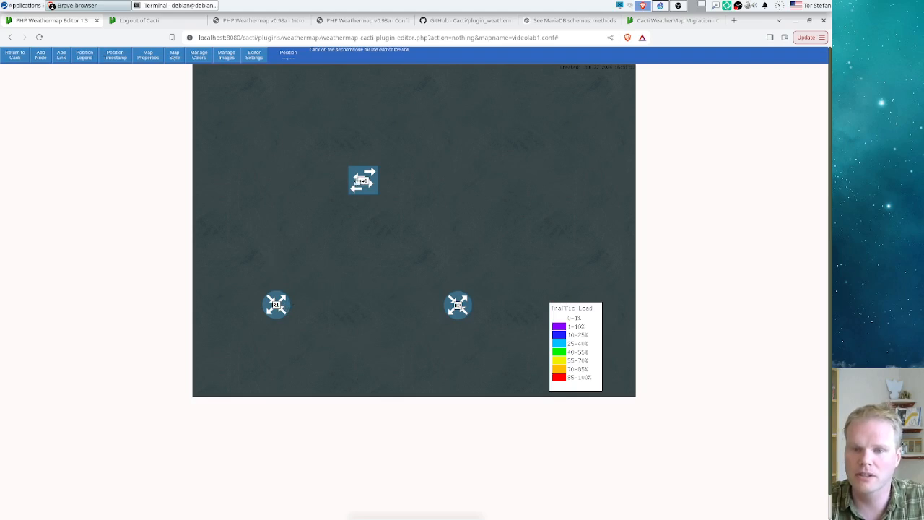
{"action": "left_click", "coordinate": [361, 181]}
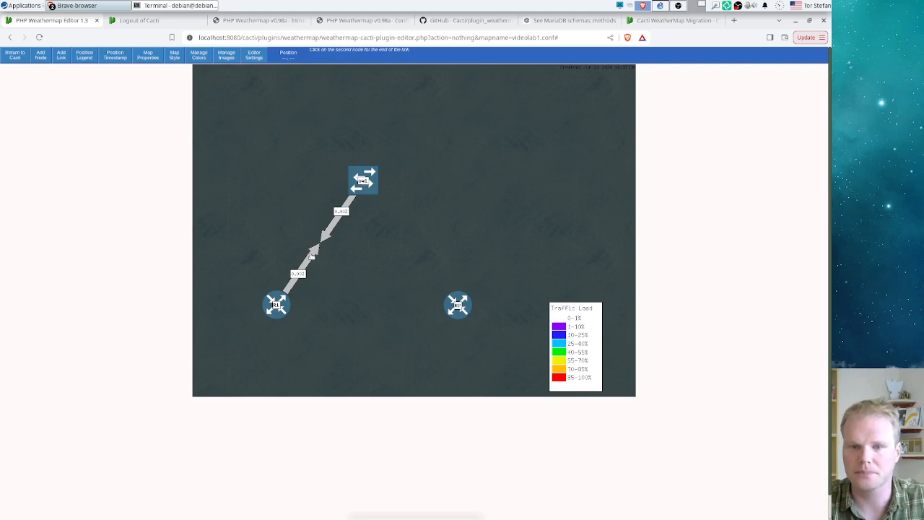
Step: Set the R1–sw1 link's maximum bandwidth to 2M, add R1 - Traffic - 192.168.122.121 - Fa0/1 as its data source, and save it
{"action": "left_click", "coordinate": [313, 253]}
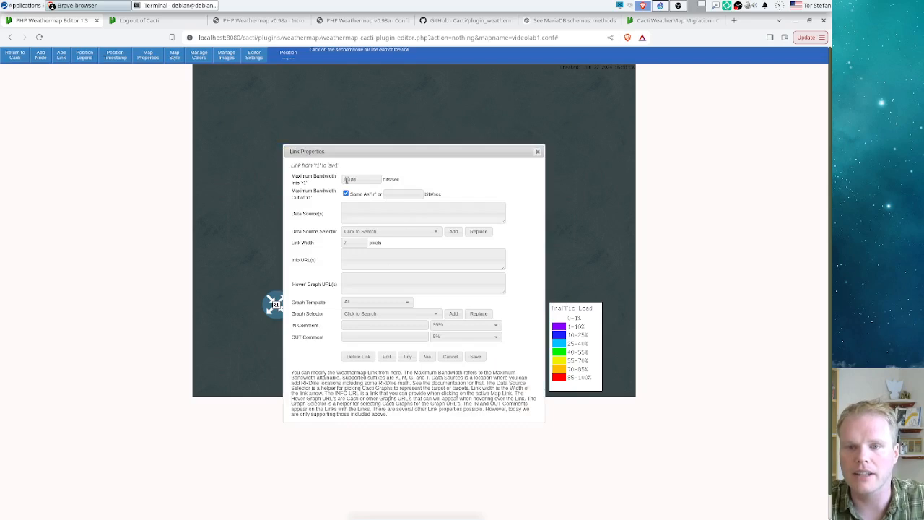
{"action": "type", "text": "2"}
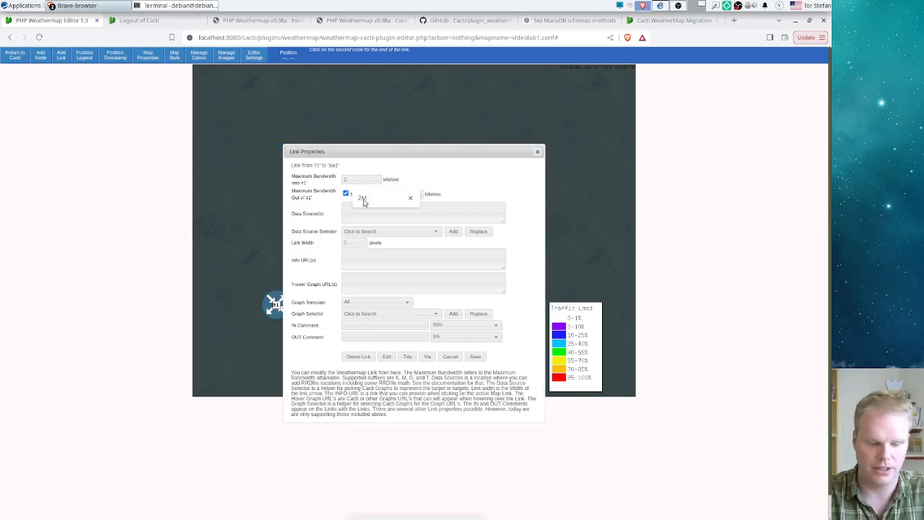
{"action": "left_click", "coordinate": [364, 203]}
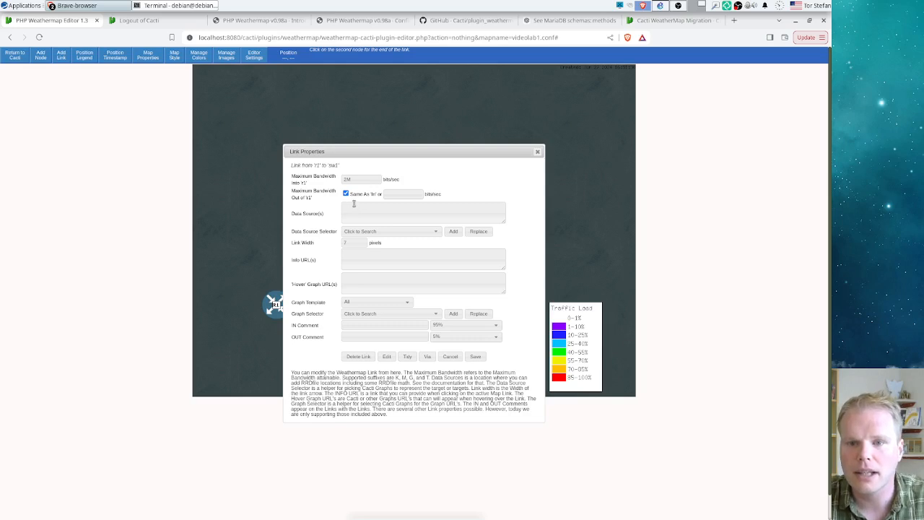
{"action": "left_click", "coordinate": [418, 231]}
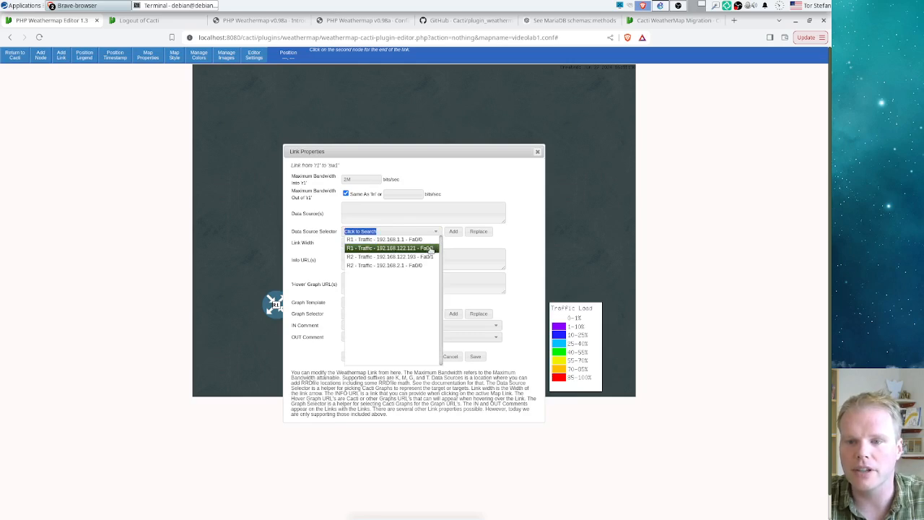
{"action": "left_click", "coordinate": [431, 248]}
{"action": "left_click", "coordinate": [454, 232]}
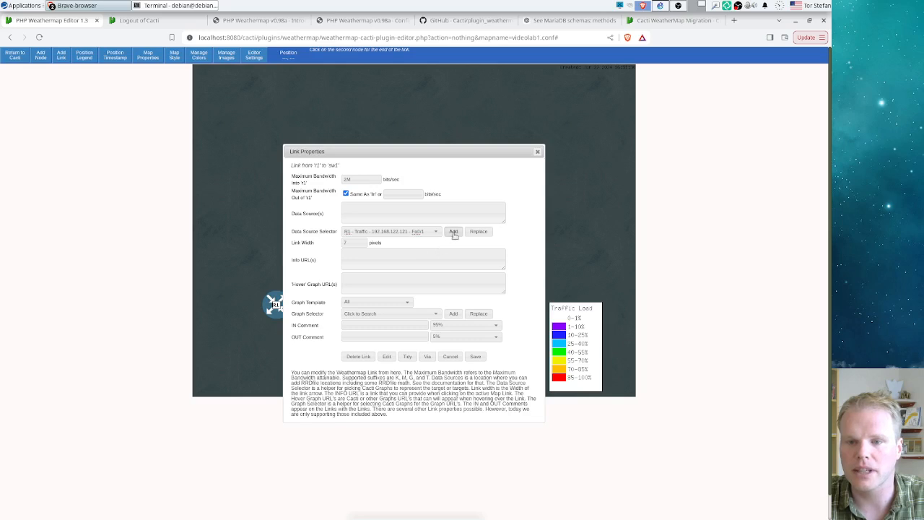
{"action": "left_click", "coordinate": [476, 356]}
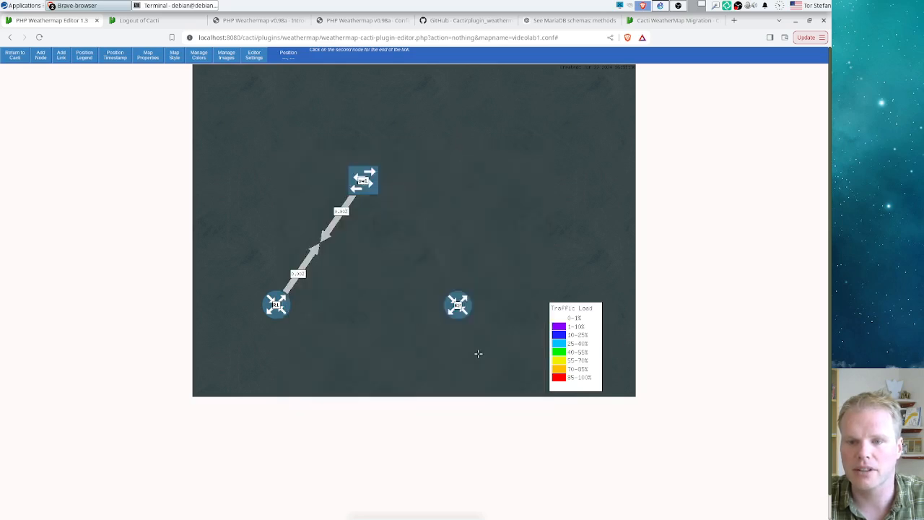
Step: Add a link from the R2 router to the sw1 switch
{"action": "left_click", "coordinate": [61, 55]}
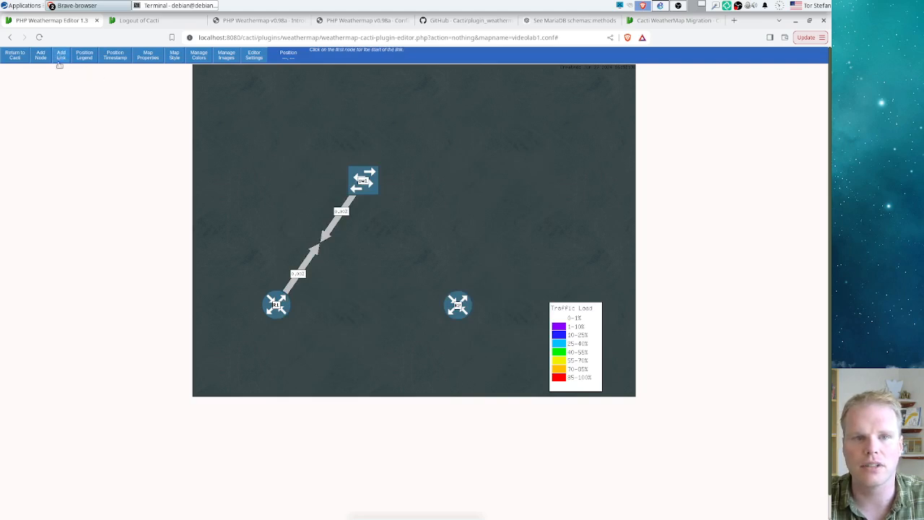
{"action": "left_click", "coordinate": [457, 306]}
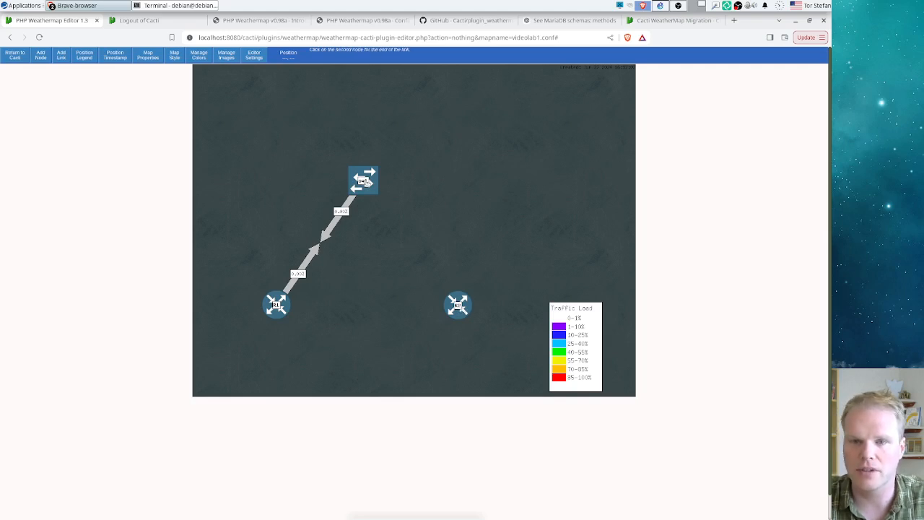
{"action": "left_click", "coordinate": [365, 182]}
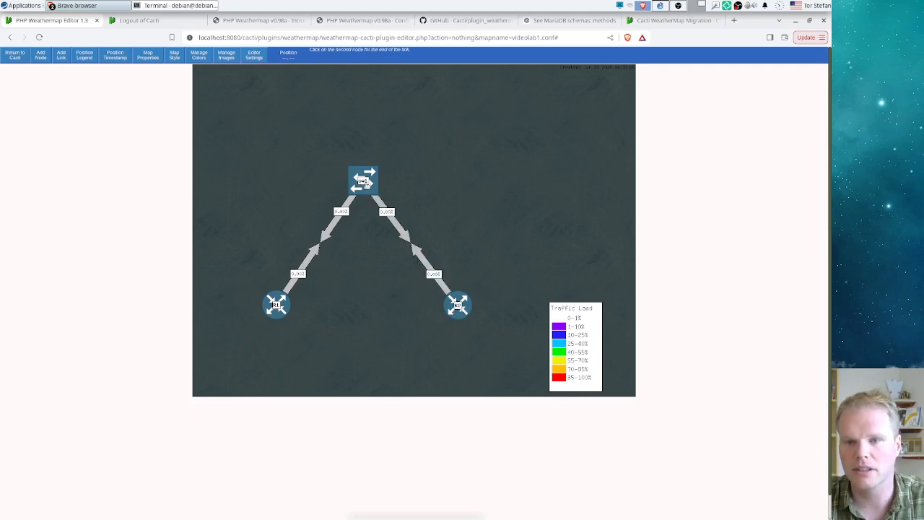
Step: Set the maximum bandwidth of the link between R2 and sw1 to 2M
{"action": "left_click", "coordinate": [434, 275]}
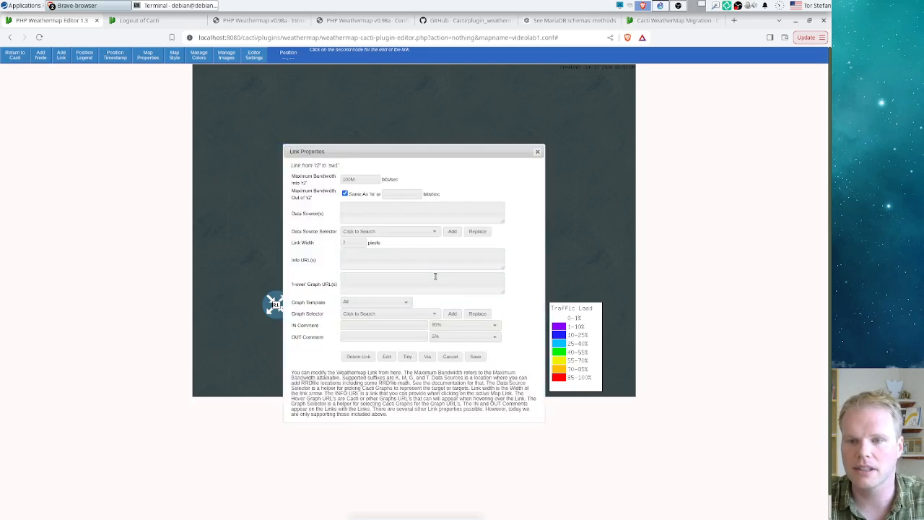
{"action": "double_click", "coordinate": [354, 180]}
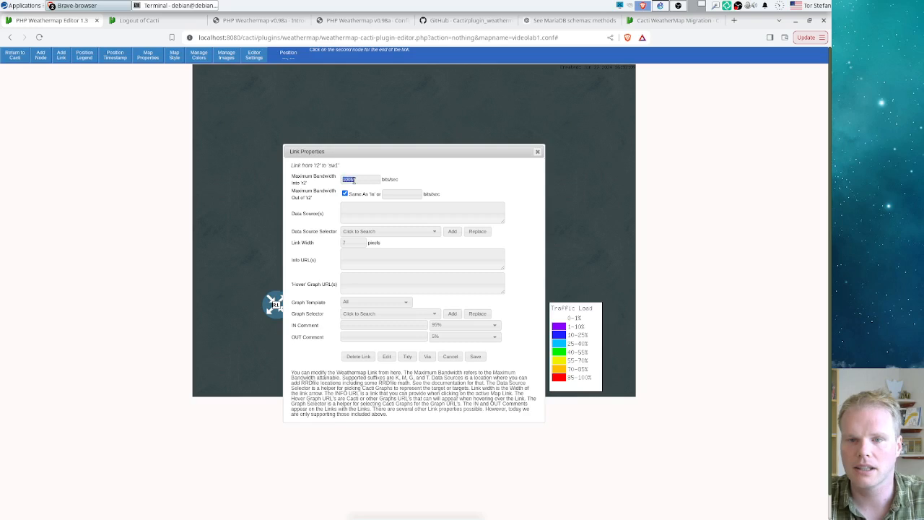
{"action": "type", "text": "2M"}
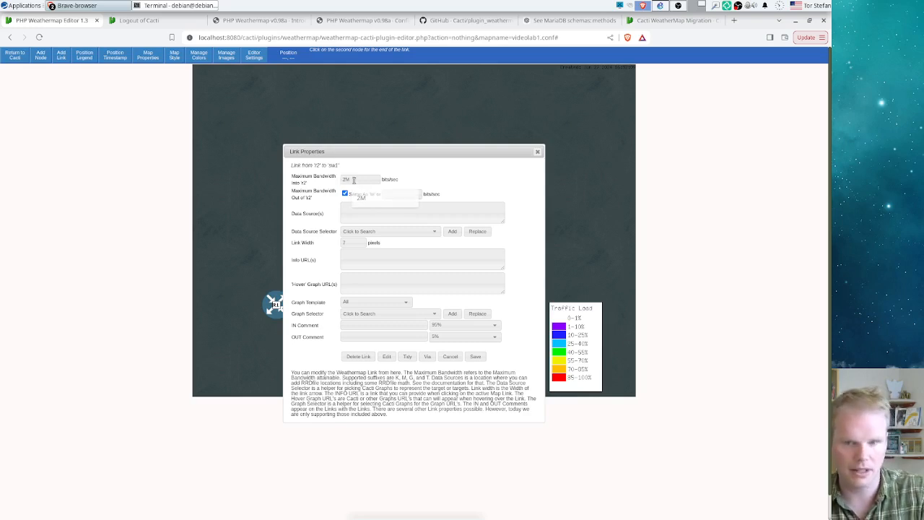
{"action": "left_click", "coordinate": [360, 197]}
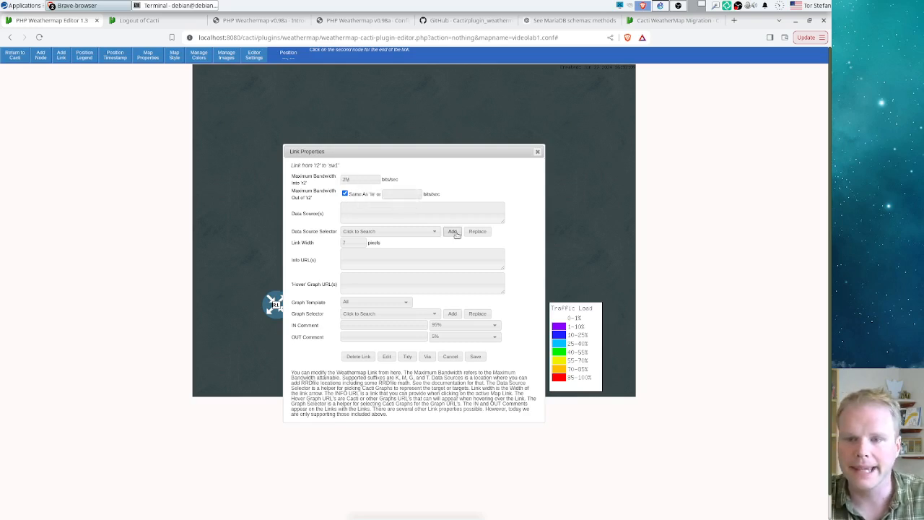
Step: Make R2 - Traffic - 192.168.122.193 - Fa0/1 the only data source of the R2–sw1 link and save the link
{"action": "left_click", "coordinate": [453, 232]}
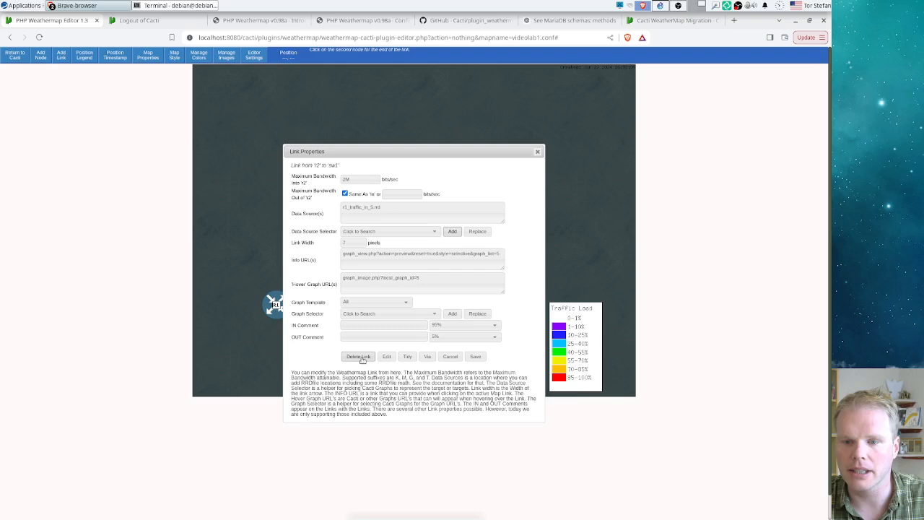
{"action": "left_click", "coordinate": [436, 233]}
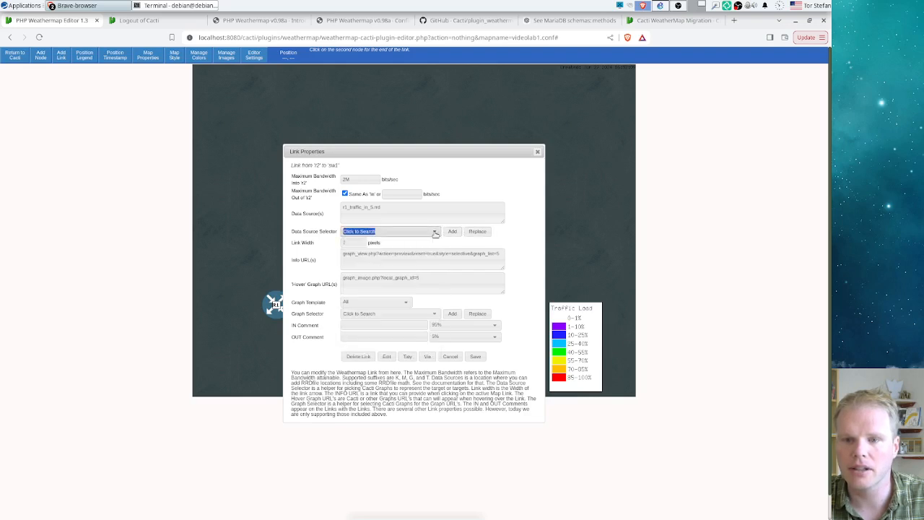
{"action": "left_click", "coordinate": [436, 232]}
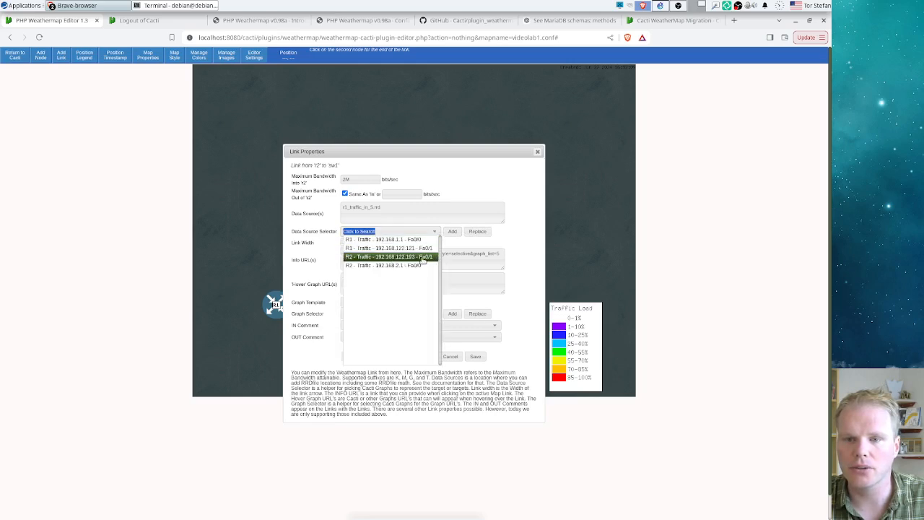
{"action": "left_click", "coordinate": [425, 257]}
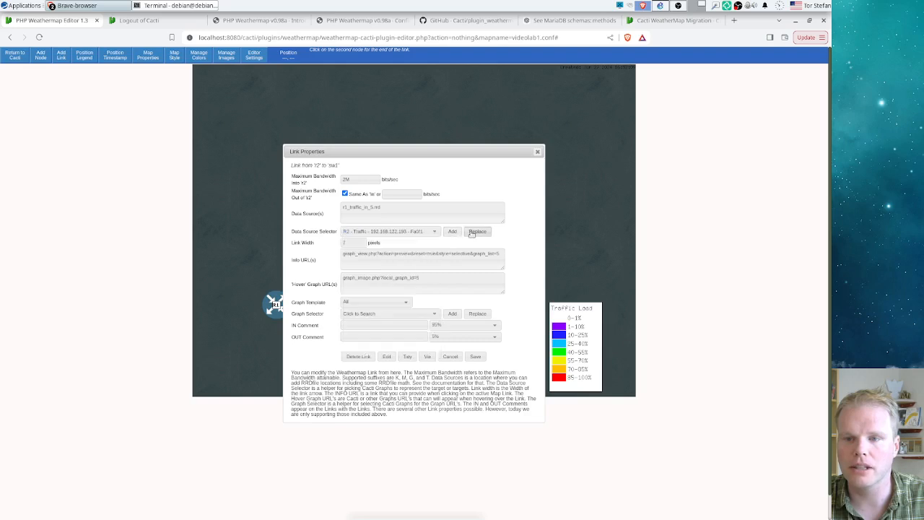
{"action": "left_click", "coordinate": [476, 231]}
{"action": "left_click", "coordinate": [477, 356]}
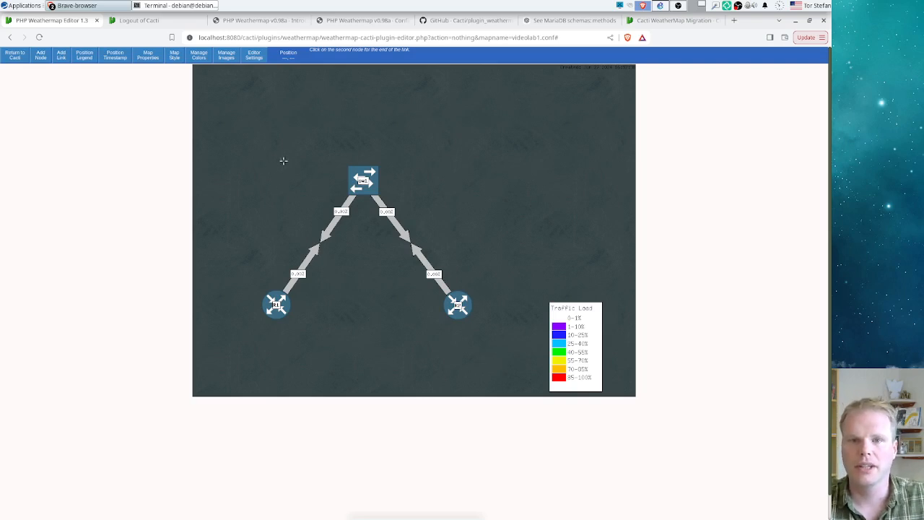
Step: Leave the map editor and open the overview of all network weathermaps
{"action": "left_click", "coordinate": [16, 57]}
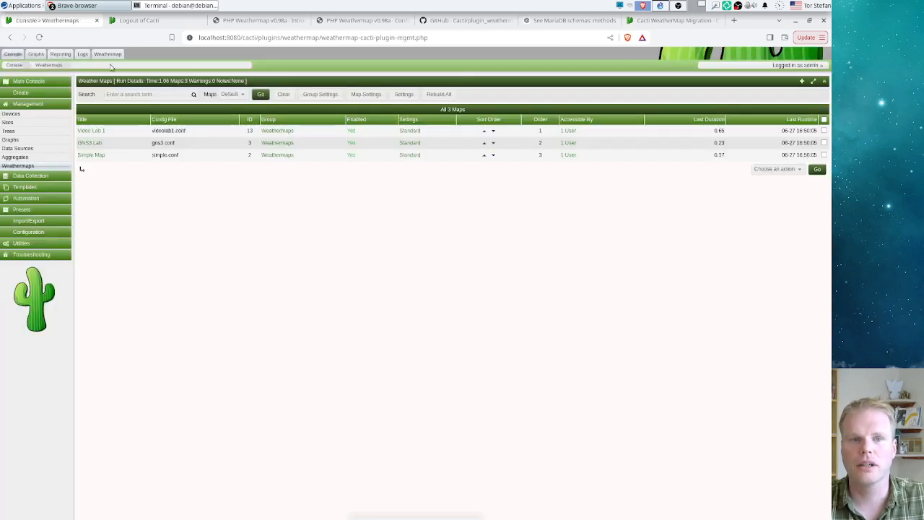
{"action": "left_click", "coordinate": [108, 54]}
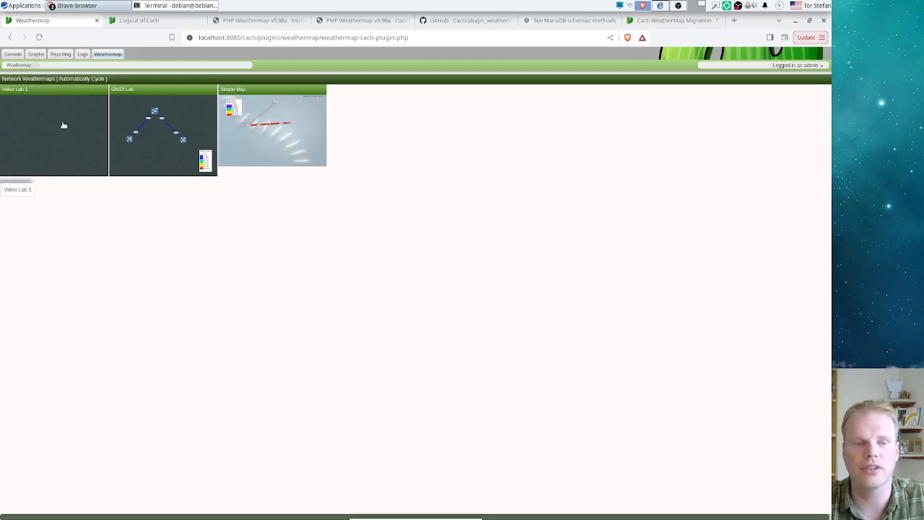
Step: Open the weathermap management list in the console
{"action": "left_click", "coordinate": [13, 54]}
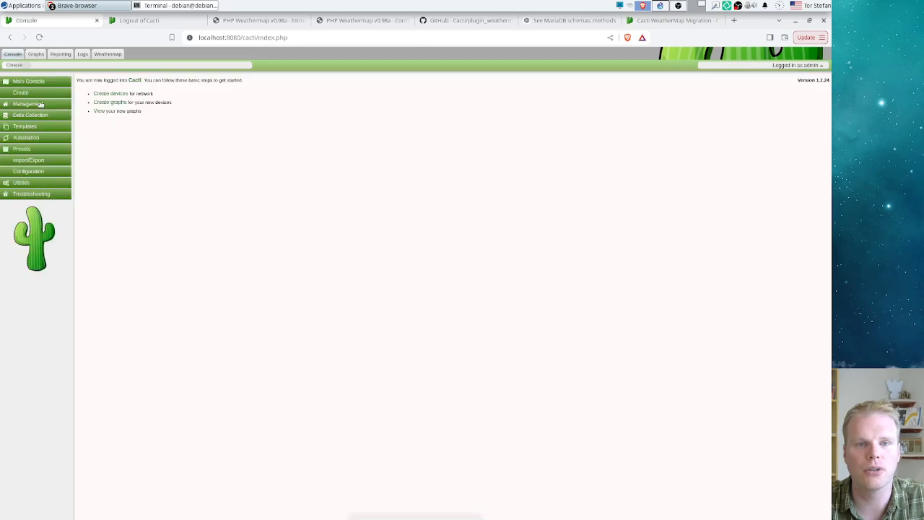
{"action": "left_click", "coordinate": [108, 54]}
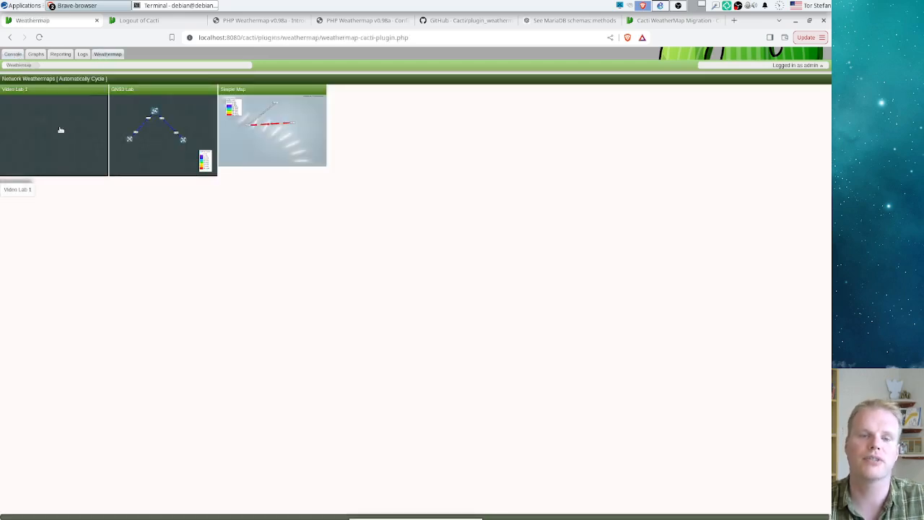
{"action": "left_click", "coordinate": [12, 55]}
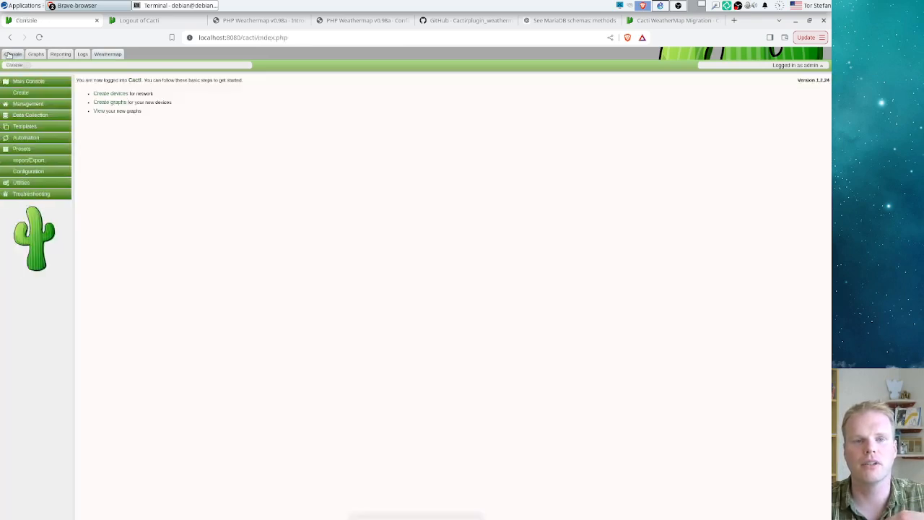
{"action": "left_click", "coordinate": [30, 104]}
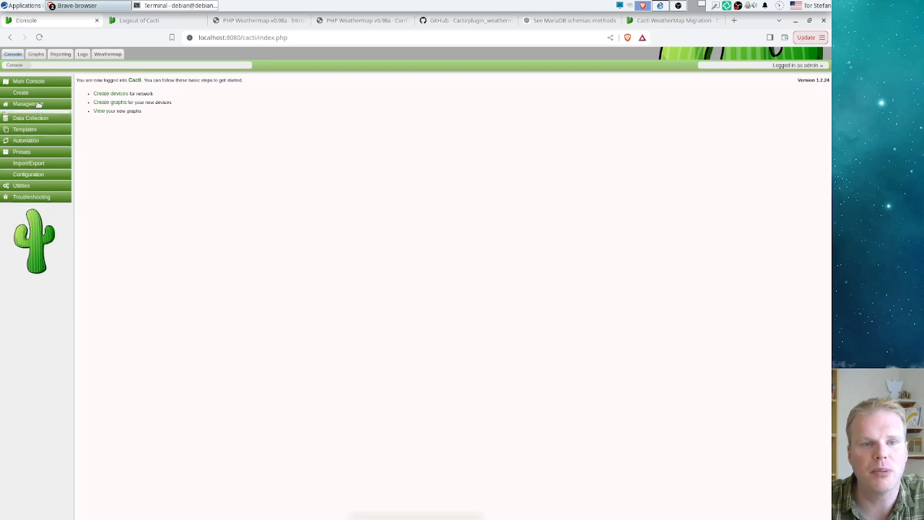
{"action": "left_click", "coordinate": [20, 165]}
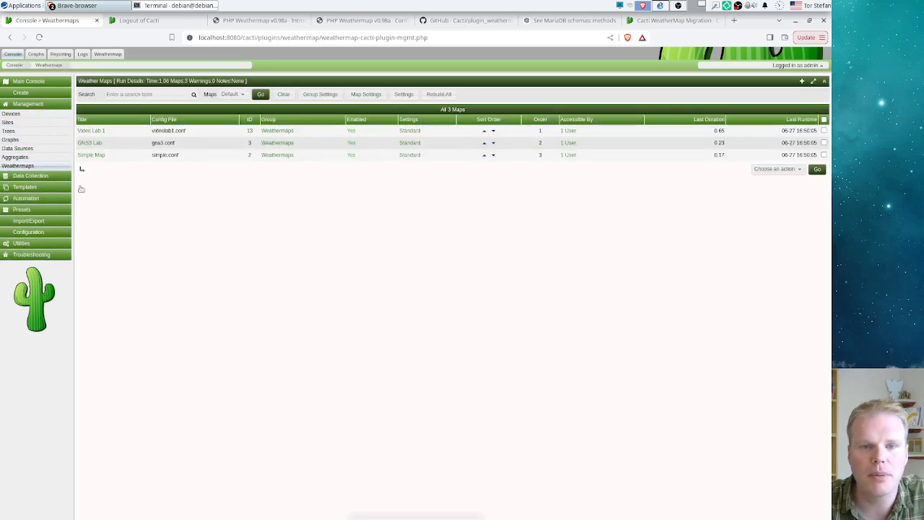
Step: Rebuild the Video Lab 1 weathermap immediately and dismiss the result message
{"action": "left_click", "coordinate": [123, 131]}
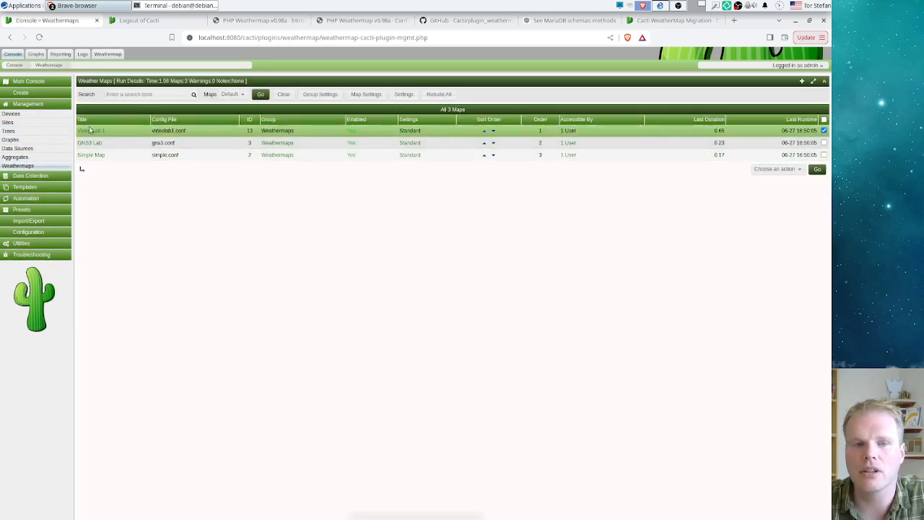
{"action": "left_click", "coordinate": [787, 171]}
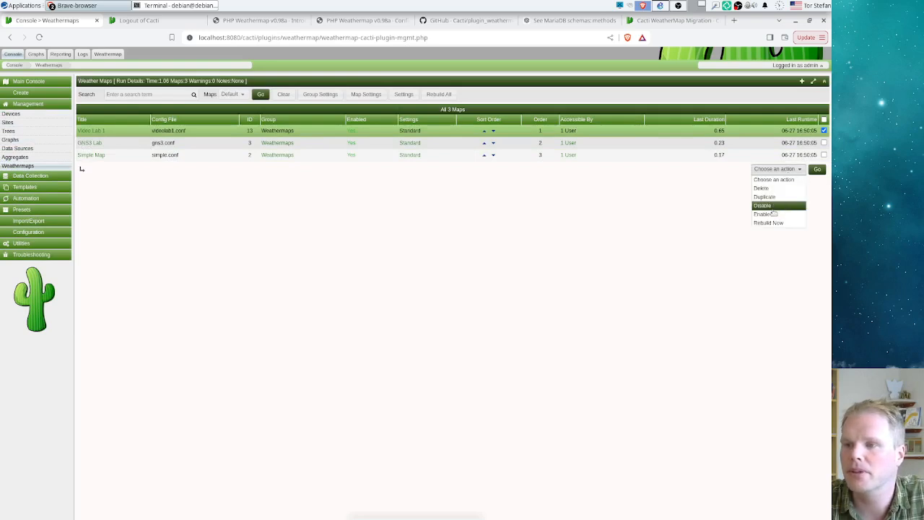
{"action": "left_click", "coordinate": [768, 223]}
{"action": "left_click", "coordinate": [816, 169]}
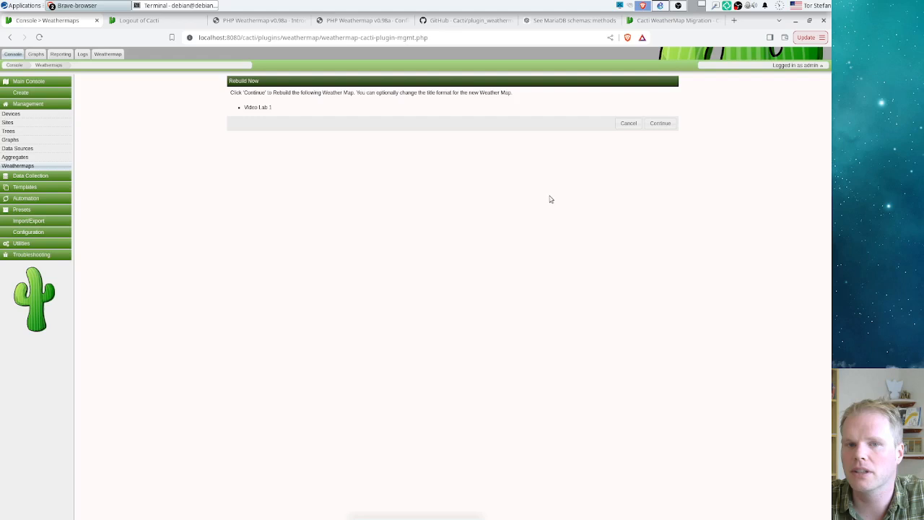
{"action": "left_click", "coordinate": [665, 125]}
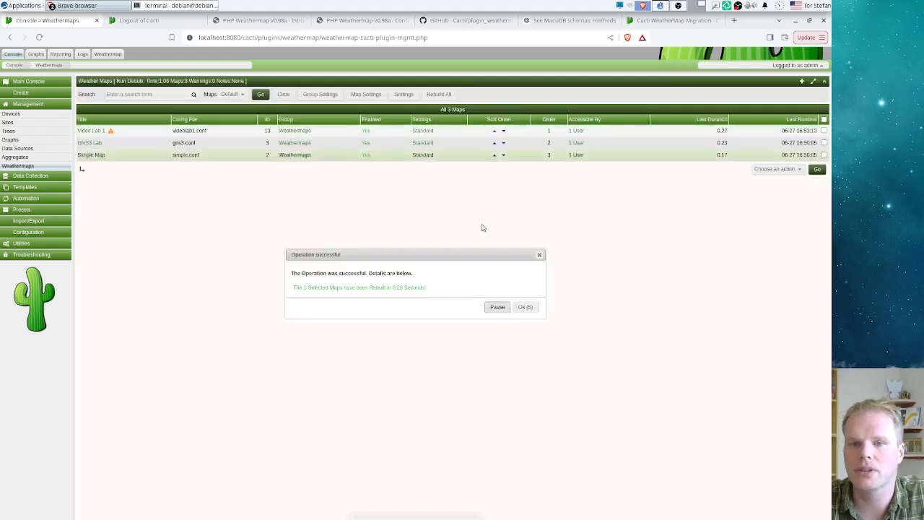
{"action": "left_click", "coordinate": [524, 306]}
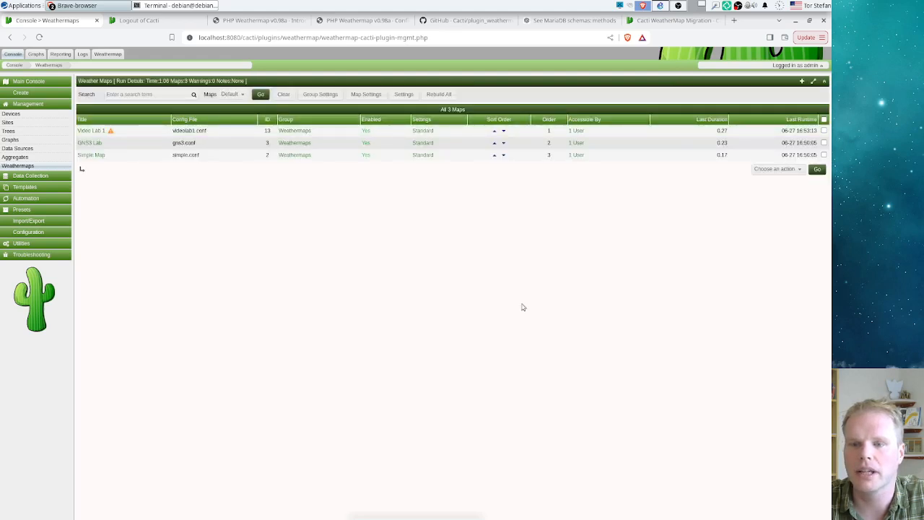
Step: View the Video Lab 1 weathermap and check the pop-ups on the R2–sw1 and R1–sw1 links
{"action": "left_click", "coordinate": [108, 55]}
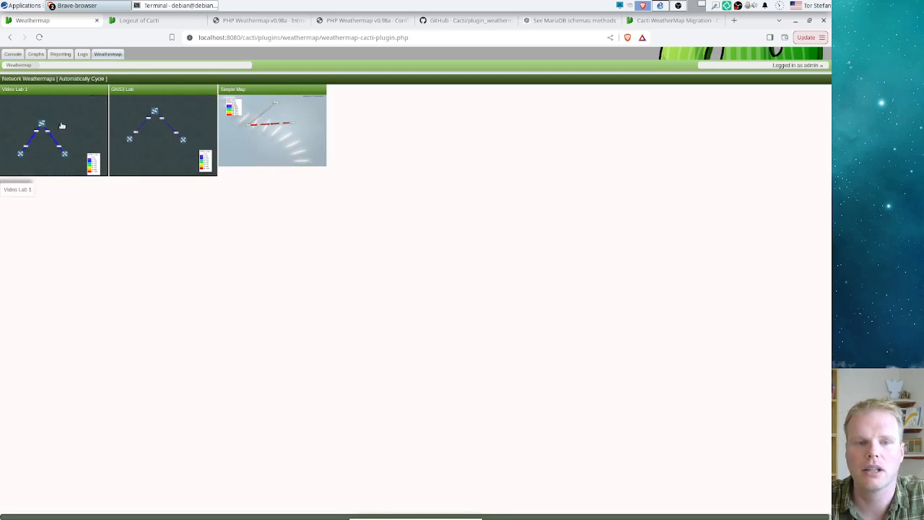
{"action": "left_click", "coordinate": [62, 125]}
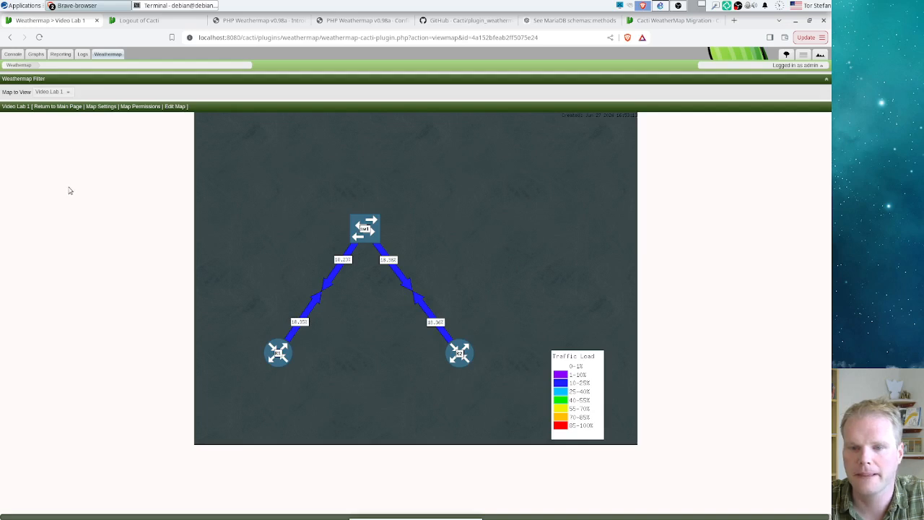
{"action": "mouse_move", "coordinate": [431, 322]}
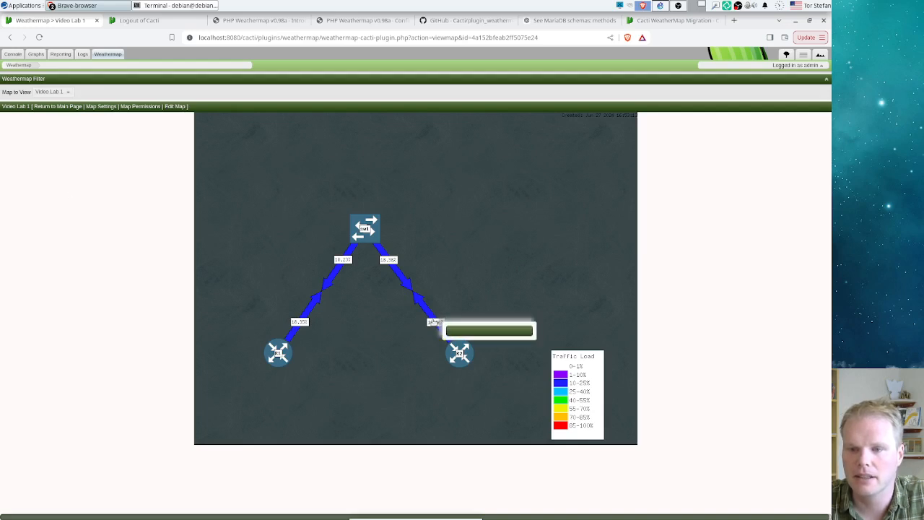
{"action": "mouse_move", "coordinate": [296, 322]}
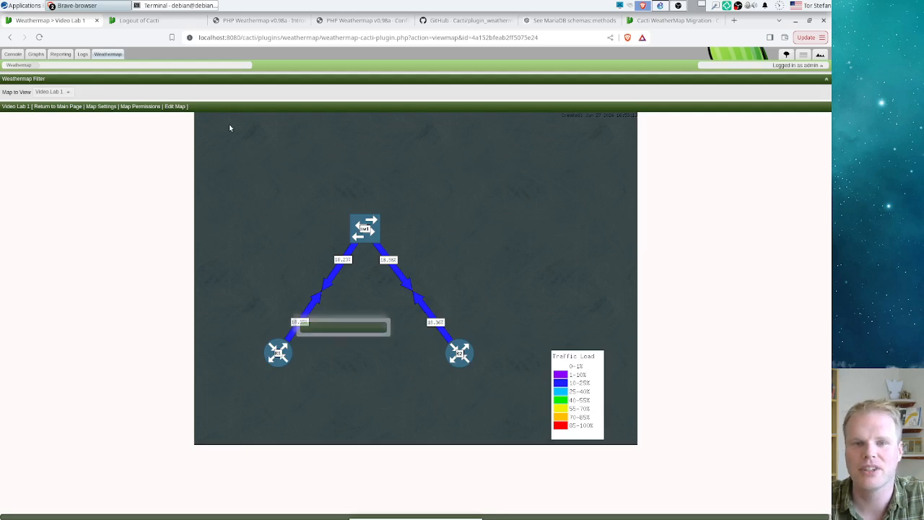
Step: Edit the Video Lab 1 map and set its HTML style to Dynamic HTML, saving the map style
{"action": "left_click", "coordinate": [175, 106]}
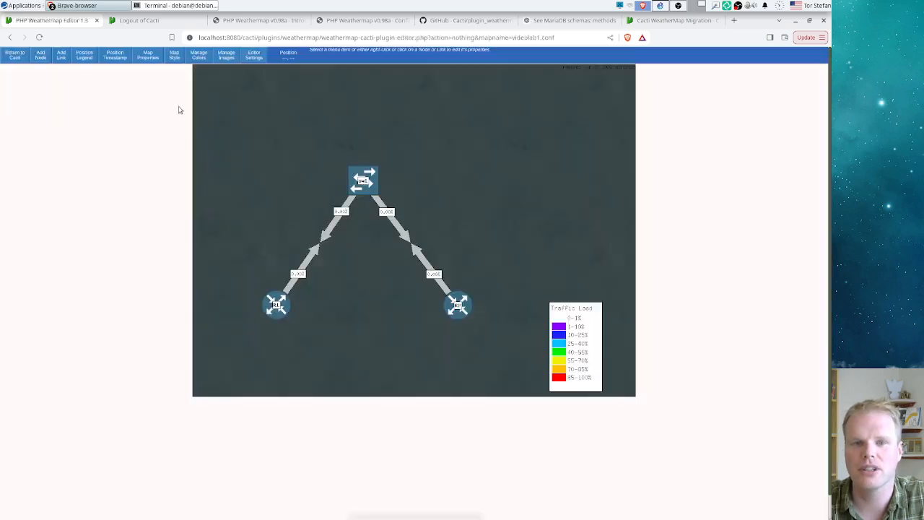
{"action": "left_click", "coordinate": [175, 56]}
{"action": "left_click", "coordinate": [359, 226]}
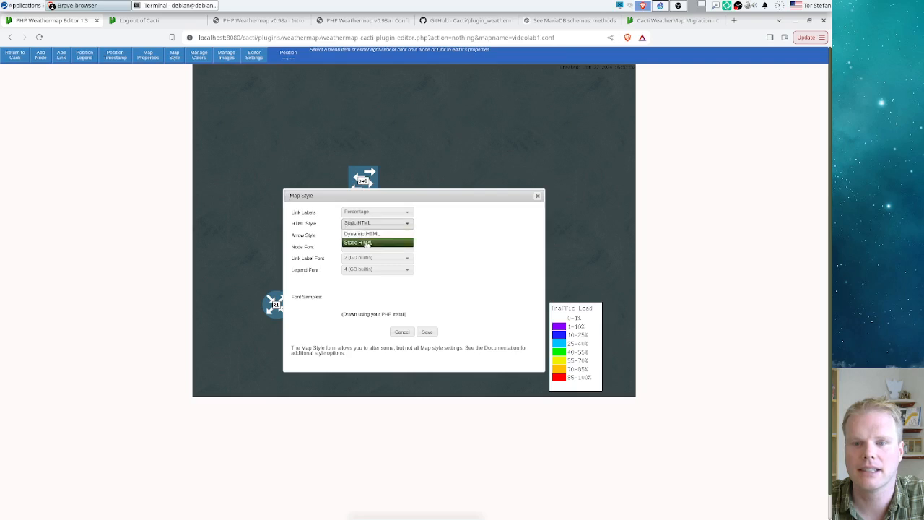
{"action": "left_click", "coordinate": [368, 234]}
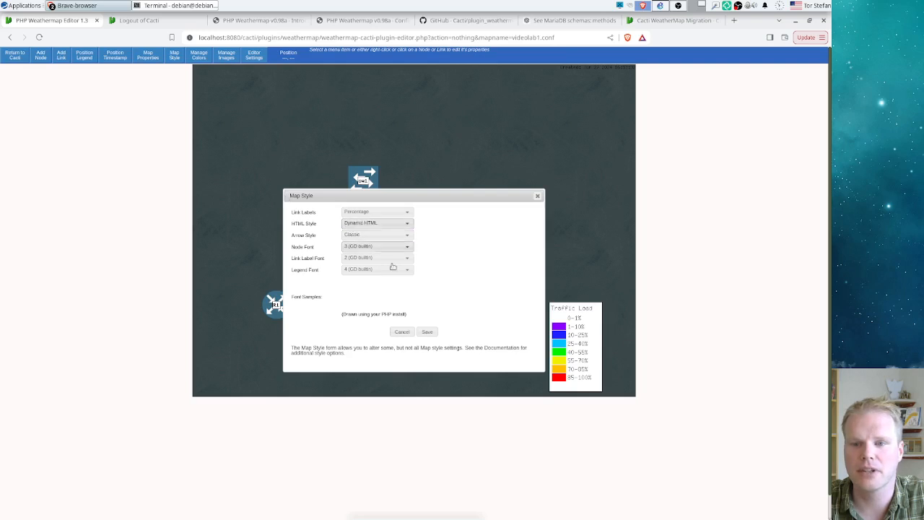
{"action": "left_click", "coordinate": [428, 332]}
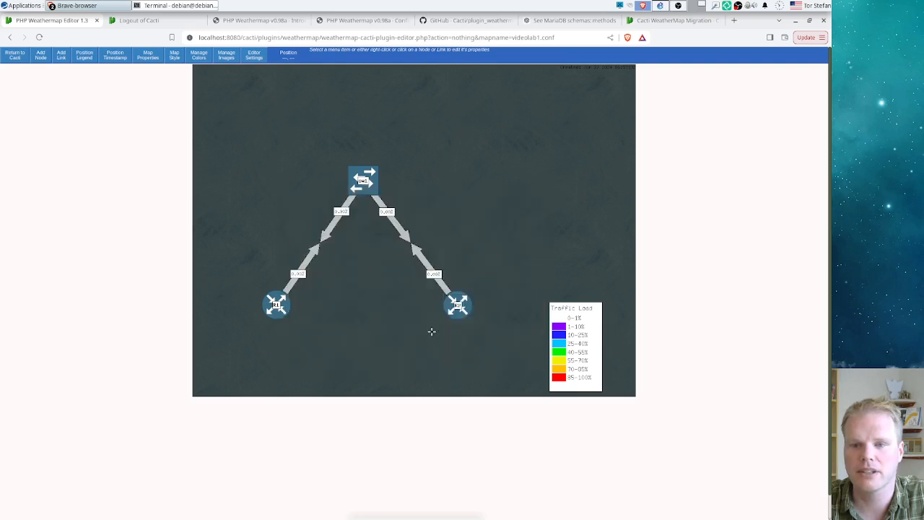
Step: Leave the map editor and run Rebuild Now on Video Lab 1 with the changed map style
{"action": "left_click", "coordinate": [15, 56]}
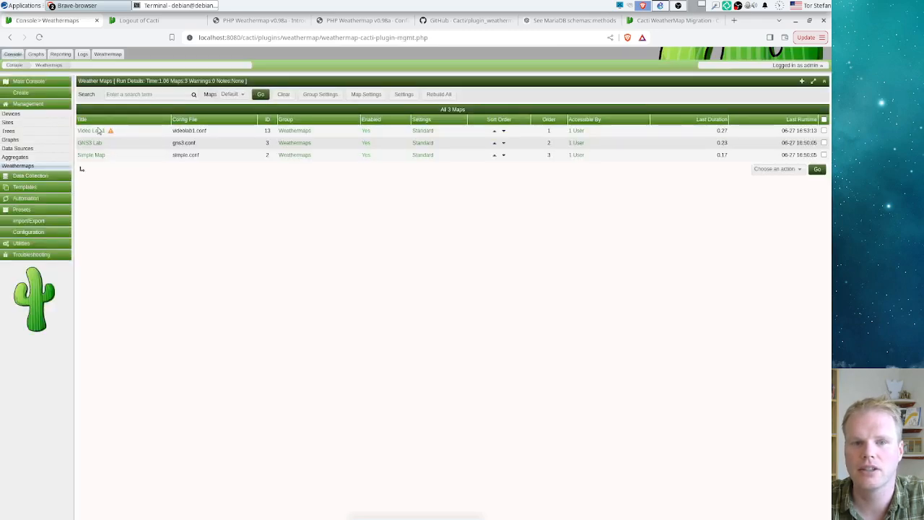
{"action": "mouse_move", "coordinate": [111, 134]}
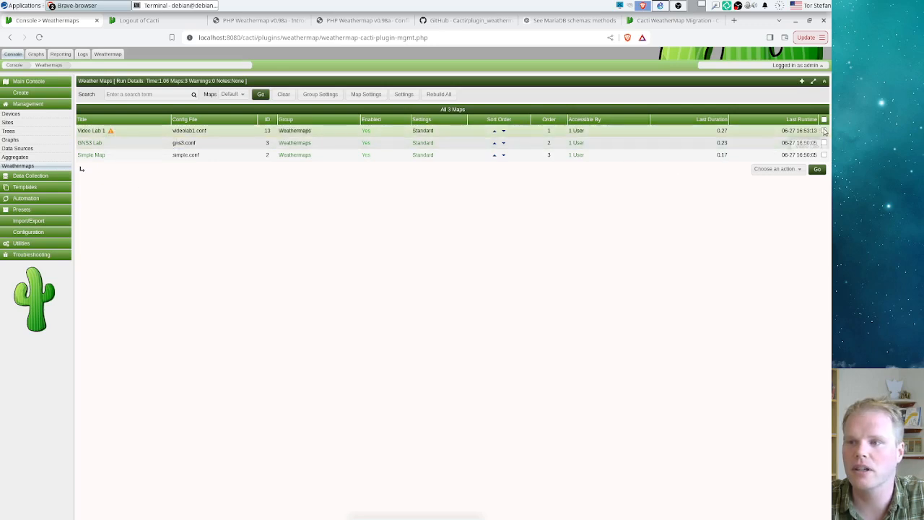
{"action": "left_click", "coordinate": [823, 131]}
{"action": "left_click", "coordinate": [784, 169]}
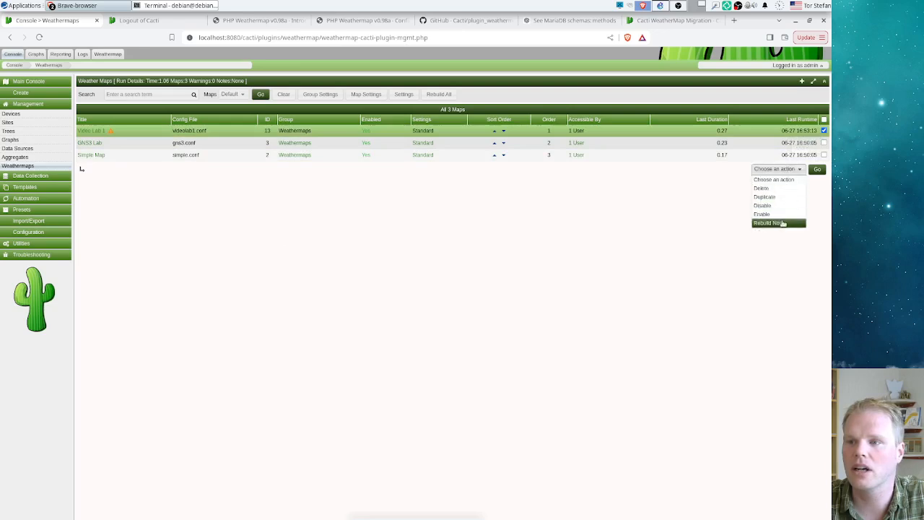
{"action": "left_click", "coordinate": [782, 223]}
{"action": "left_click", "coordinate": [817, 169]}
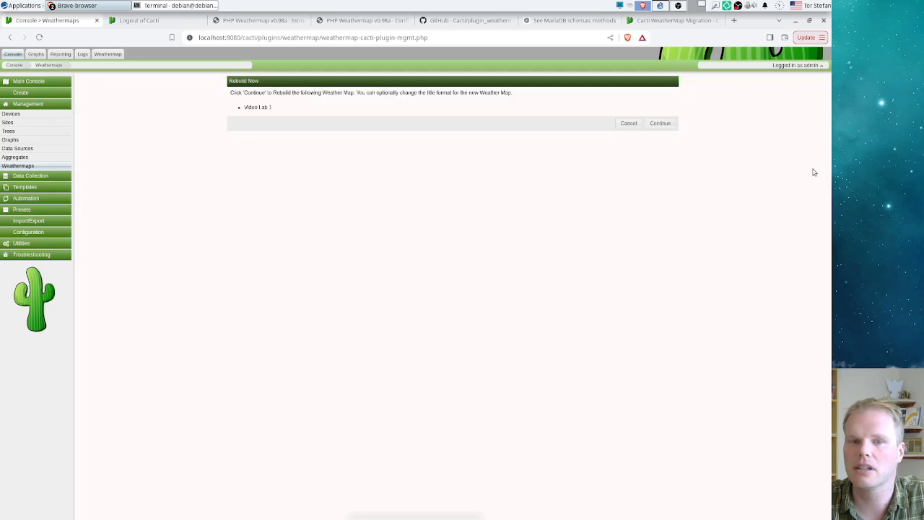
{"action": "left_click", "coordinate": [664, 124]}
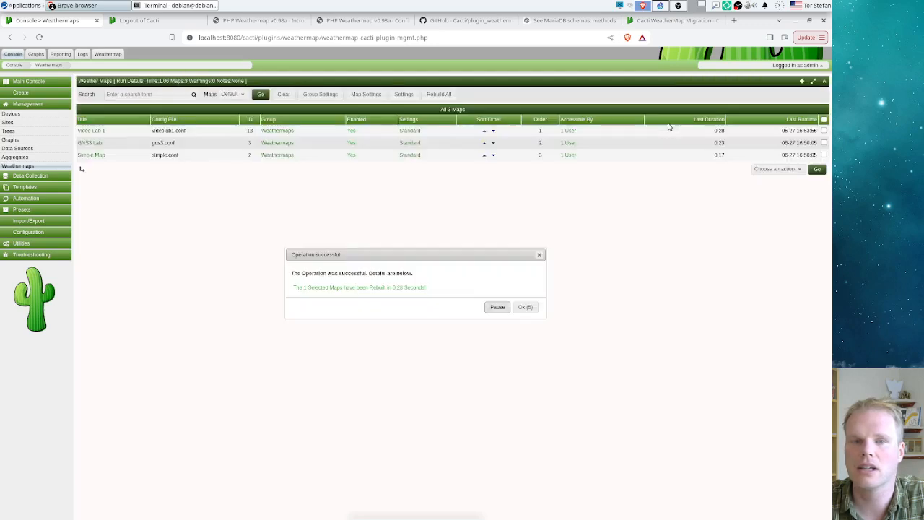
{"action": "left_click", "coordinate": [524, 307]}
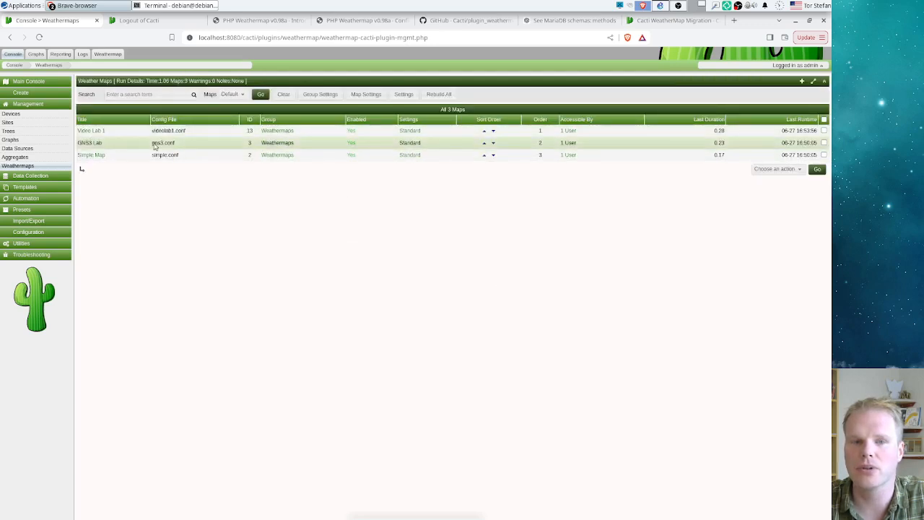
Step: Examine the Cacti log for the videolab1.conf weathermap warning about OVERLIBGRAPH and HTMLSTYLE
{"action": "left_click", "coordinate": [29, 246]}
{"action": "left_click", "coordinate": [35, 193]}
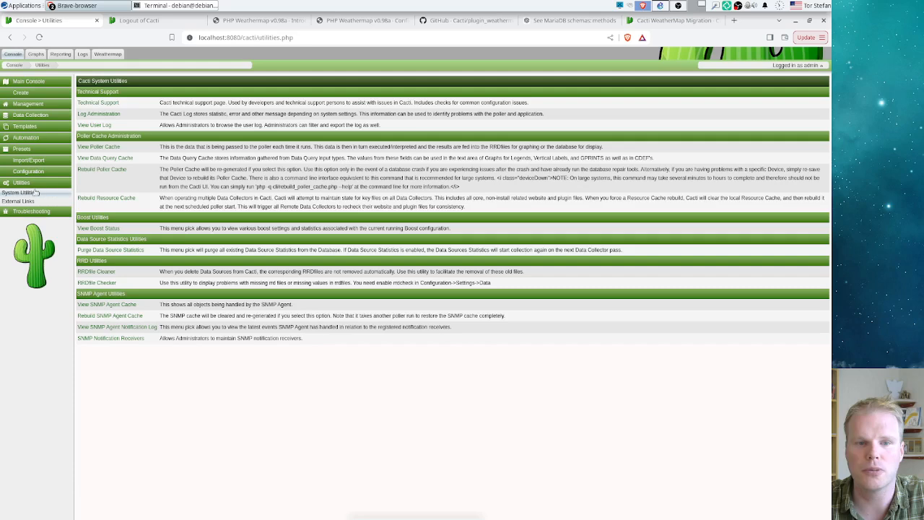
{"action": "left_click", "coordinate": [113, 114]}
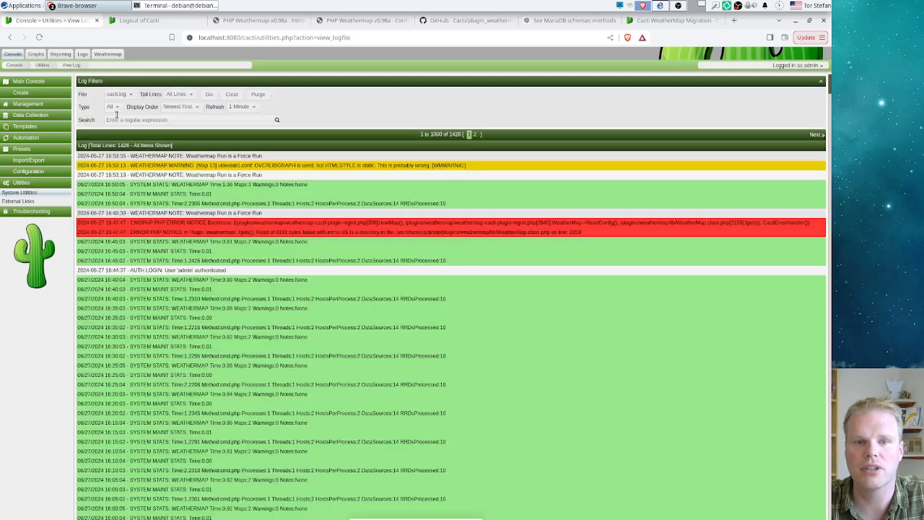
{"action": "left_click_drag", "start_coordinate": [466, 167], "coordinate": [265, 161]}
{"action": "double_click", "coordinate": [268, 165]}
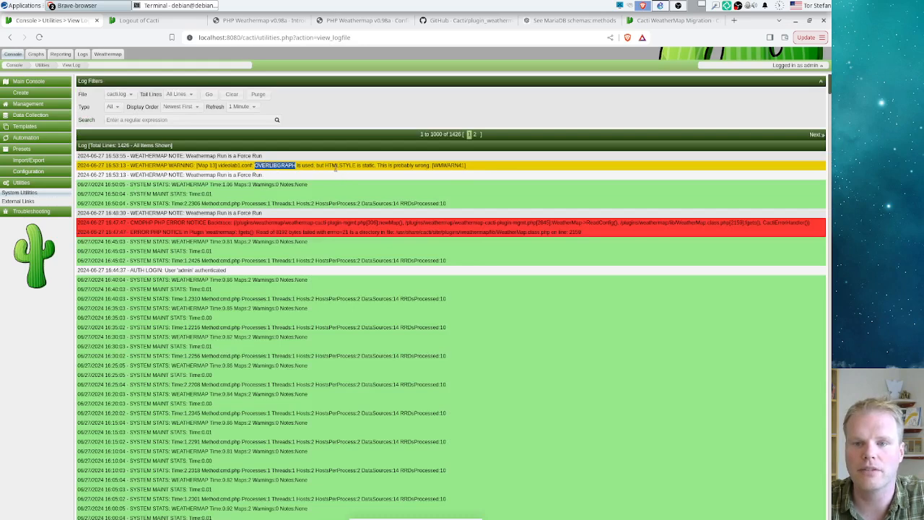
{"action": "double_click", "coordinate": [332, 168]}
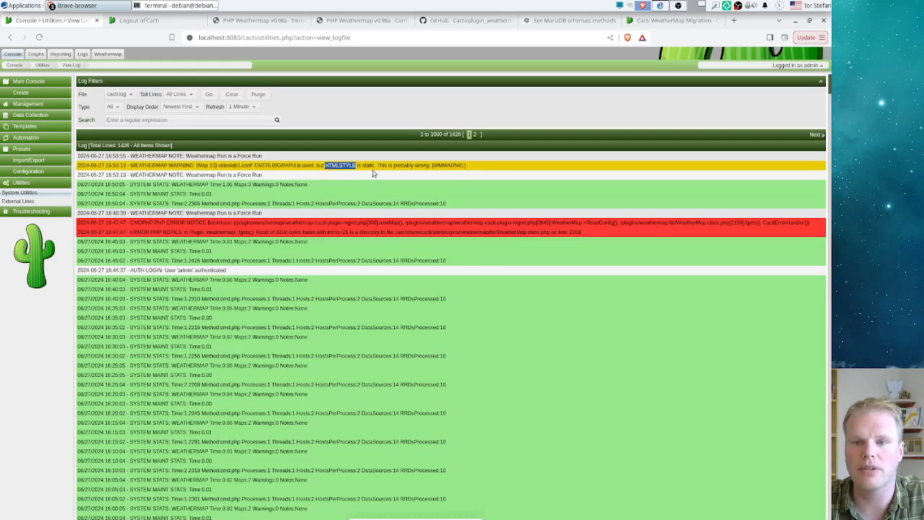
Step: Open the Video Lab 1 weathermap and inspect the pop-up traffic graphs on its links
{"action": "left_click", "coordinate": [113, 55]}
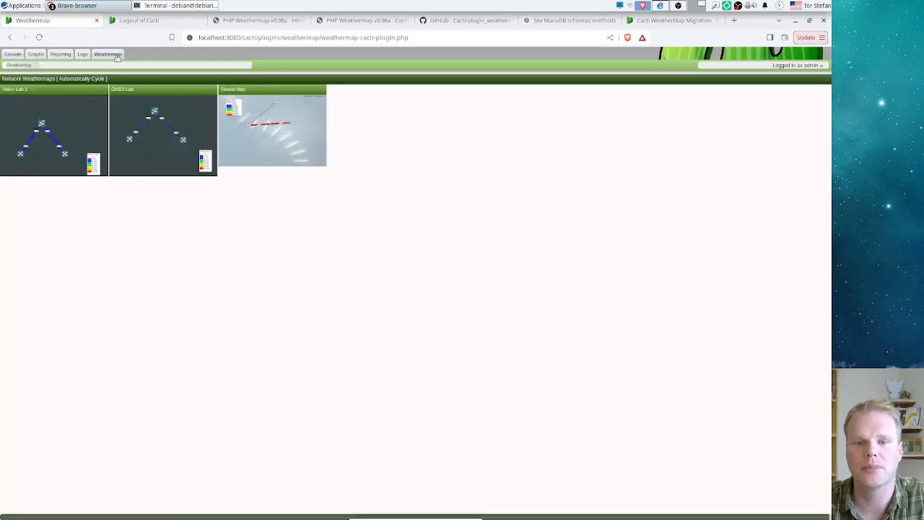
{"action": "left_click", "coordinate": [53, 130]}
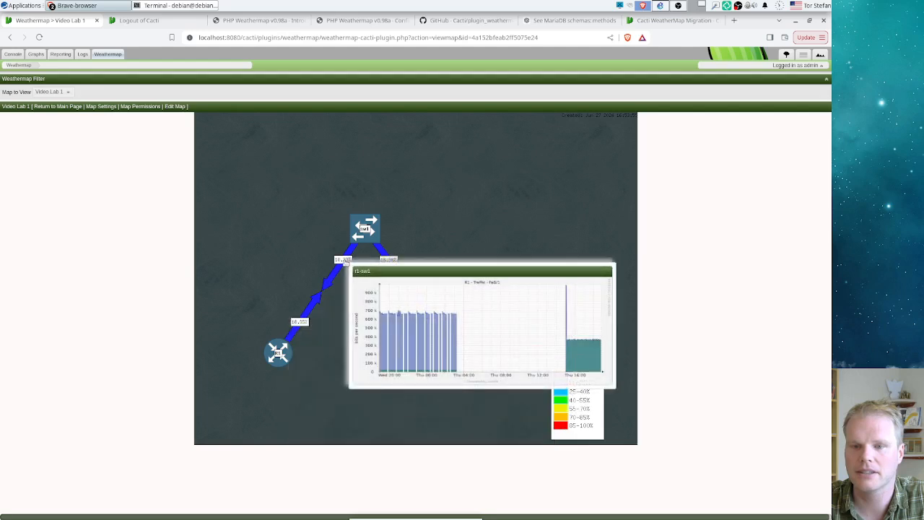
{"action": "mouse_move", "coordinate": [391, 263]}
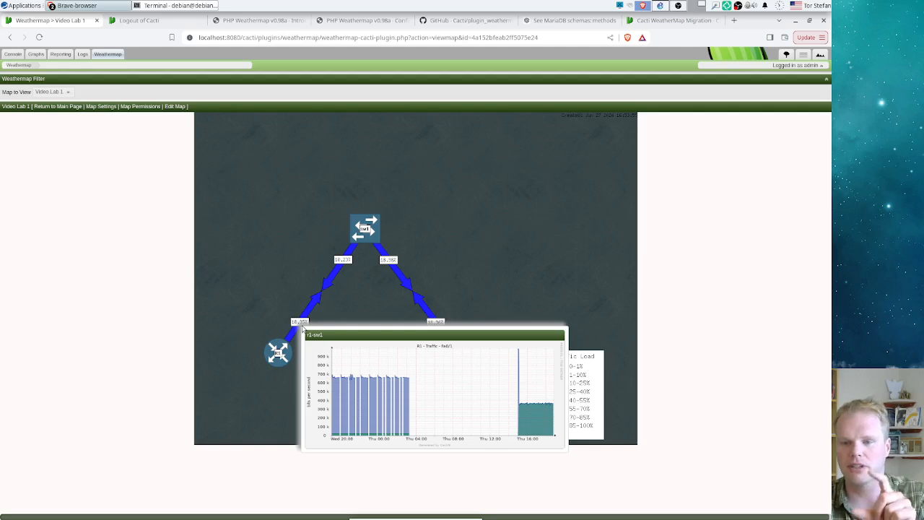
{"action": "mouse_move", "coordinate": [350, 265]}
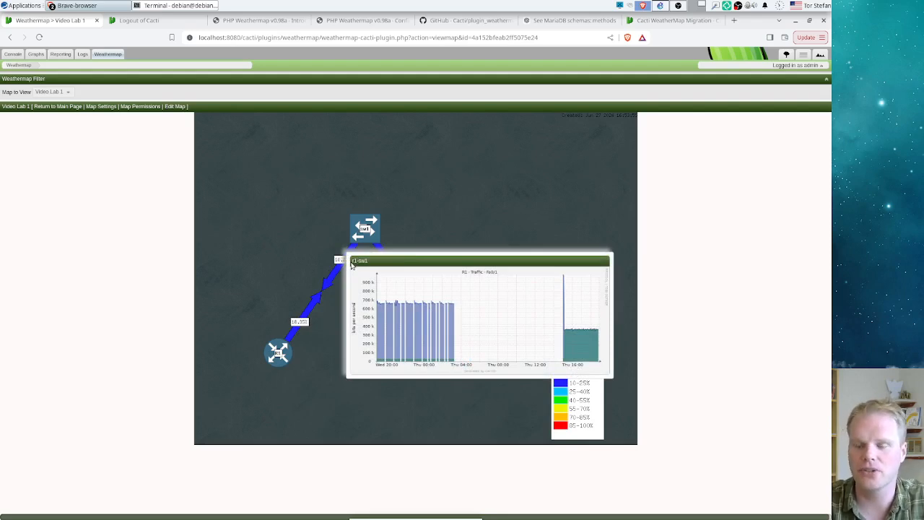
Step: Open the full traffic graph behind the R1–sw1 link, and return to the Video Lab 1 map
{"action": "mouse_move", "coordinate": [442, 264]}
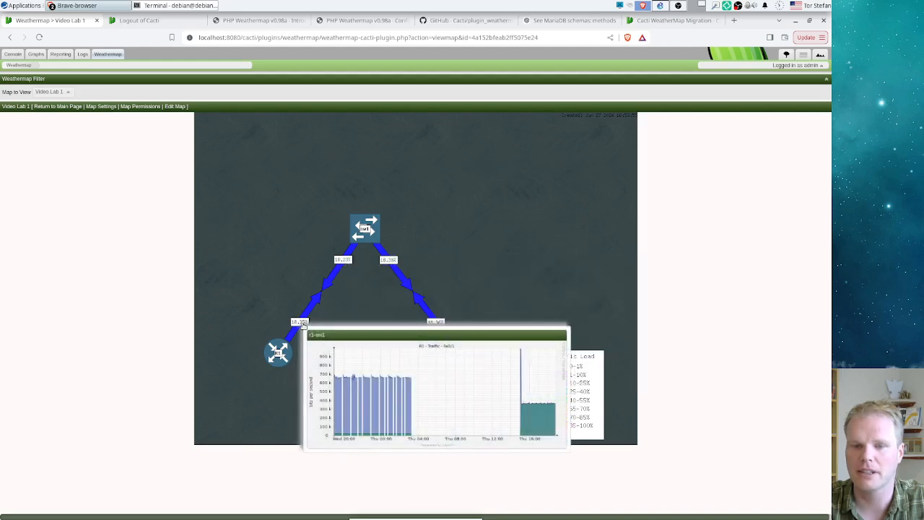
{"action": "left_click", "coordinate": [301, 326]}
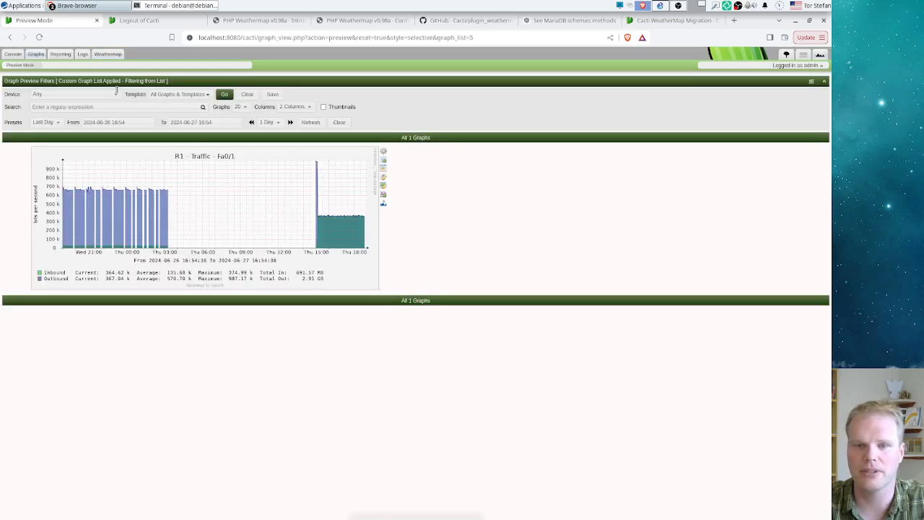
{"action": "left_click", "coordinate": [10, 38]}
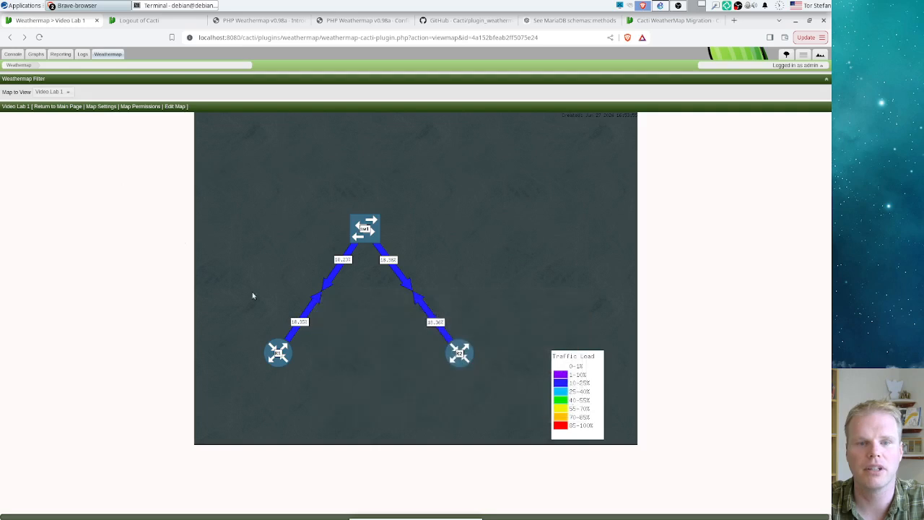
Step: Set the Weathermap hover graph default width to 450 and height to 200, save, and check a link's pop-up graph on Video Lab 1
{"action": "mouse_move", "coordinate": [296, 325]}
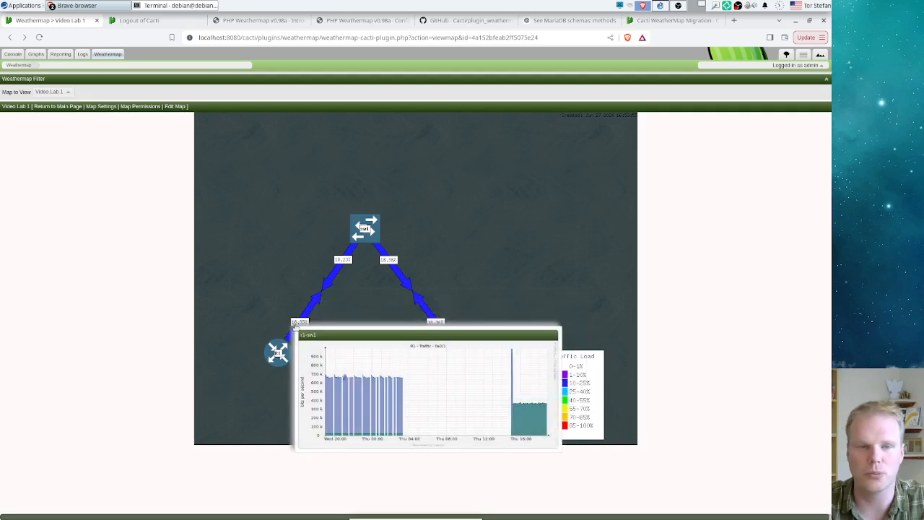
{"action": "left_click", "coordinate": [13, 54]}
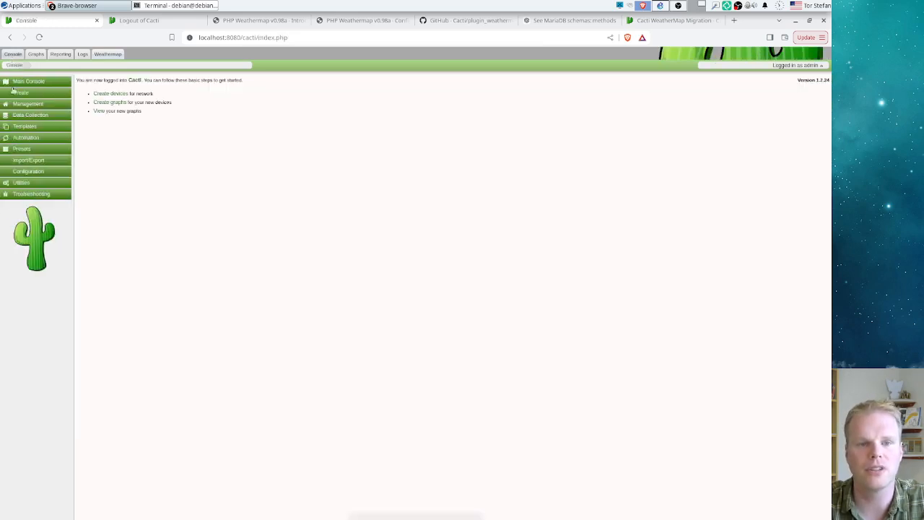
{"action": "left_click", "coordinate": [28, 172]}
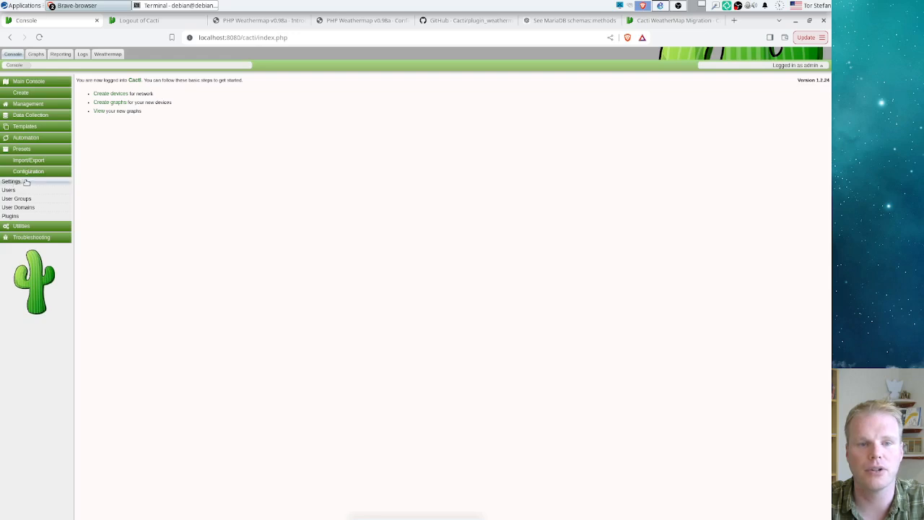
{"action": "left_click", "coordinate": [21, 182]}
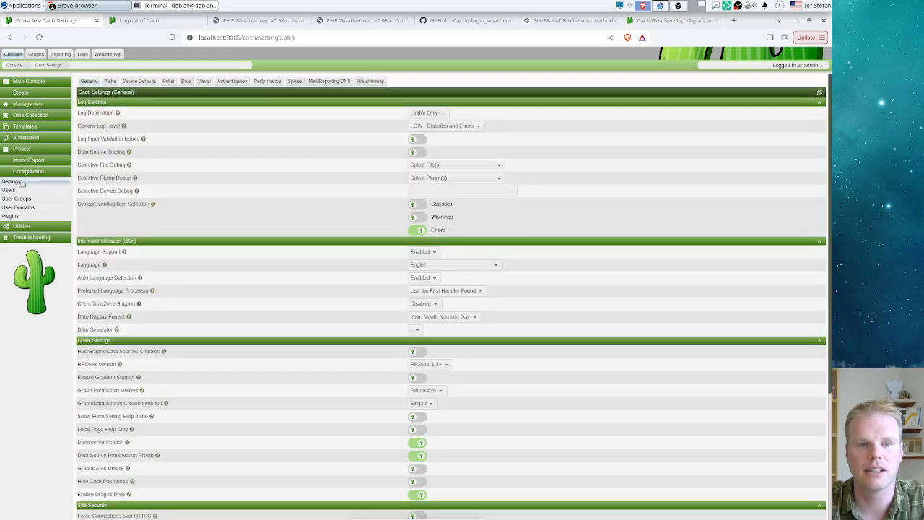
{"action": "left_click", "coordinate": [369, 82]}
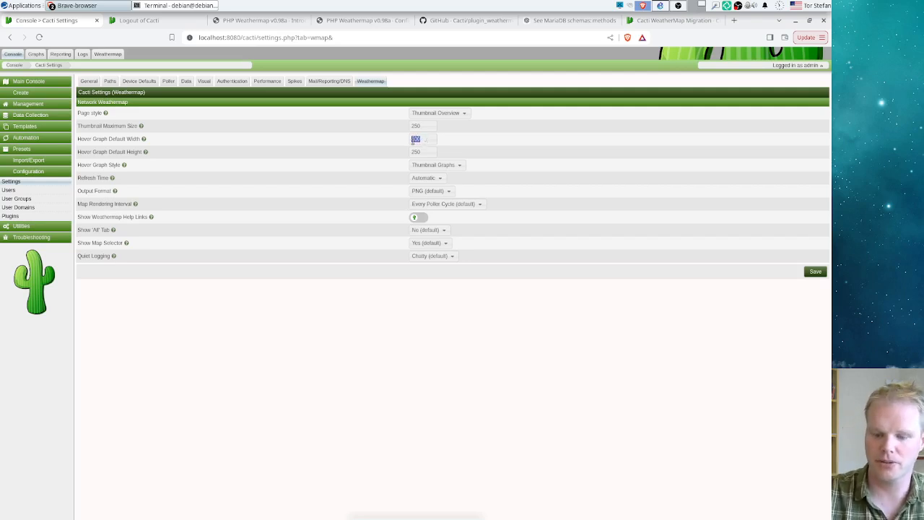
{"action": "type", "text": "250"}
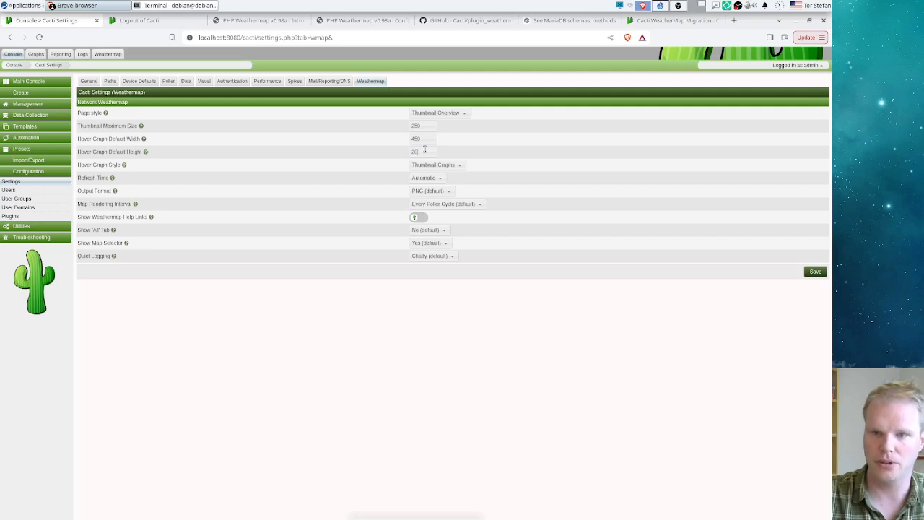
{"action": "key", "text": "Tab"}
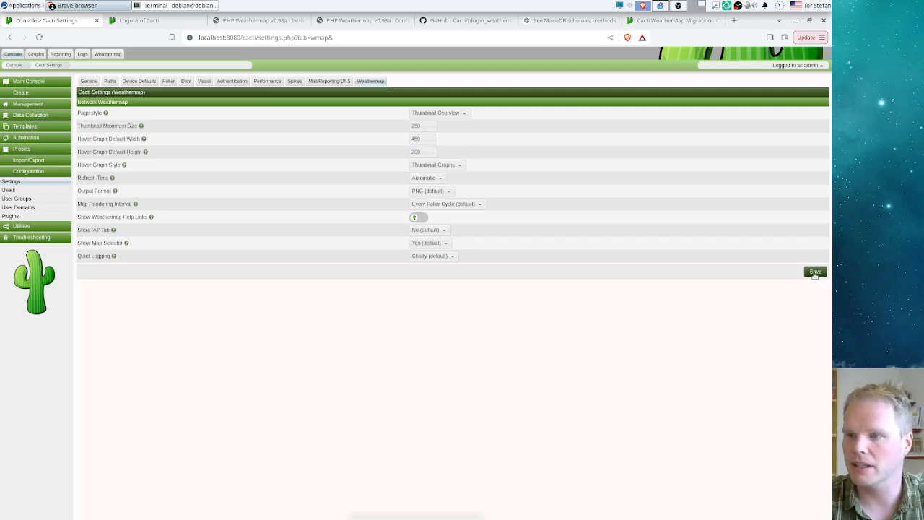
{"action": "left_click", "coordinate": [815, 272]}
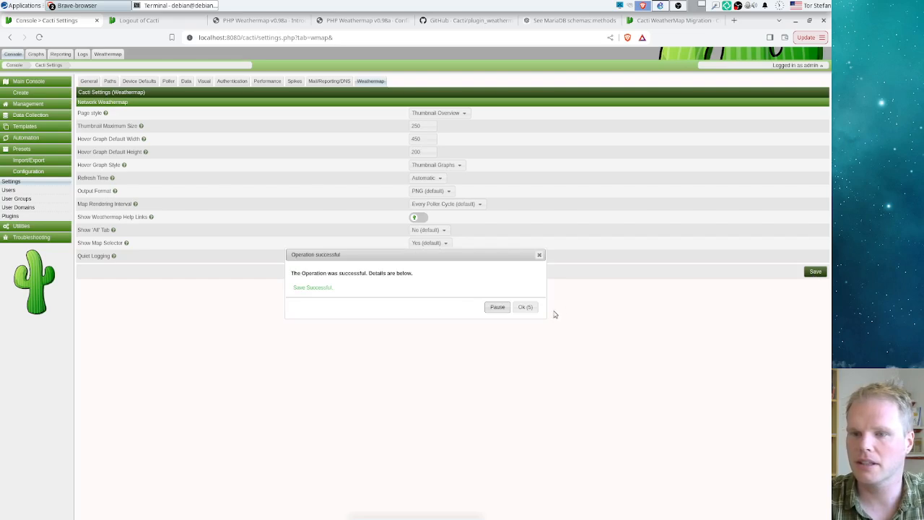
{"action": "left_click", "coordinate": [525, 306]}
{"action": "left_click", "coordinate": [116, 56]}
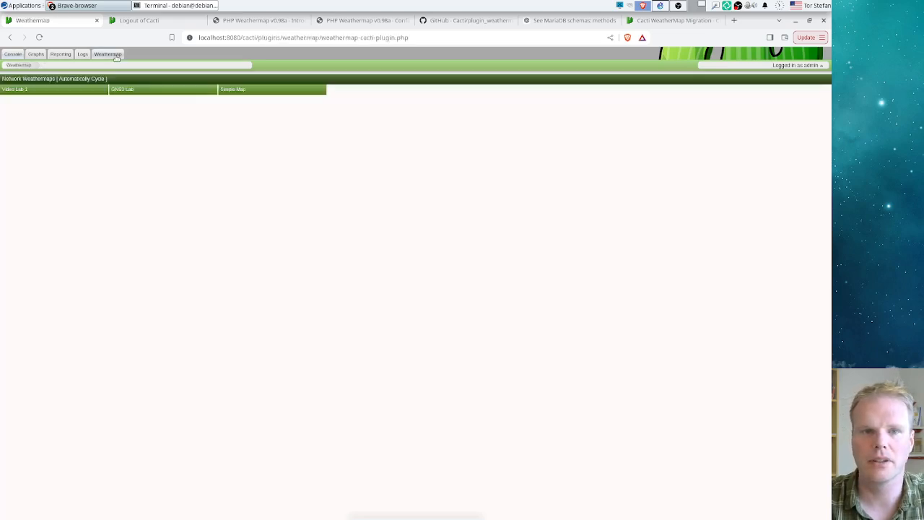
{"action": "left_click", "coordinate": [51, 132]}
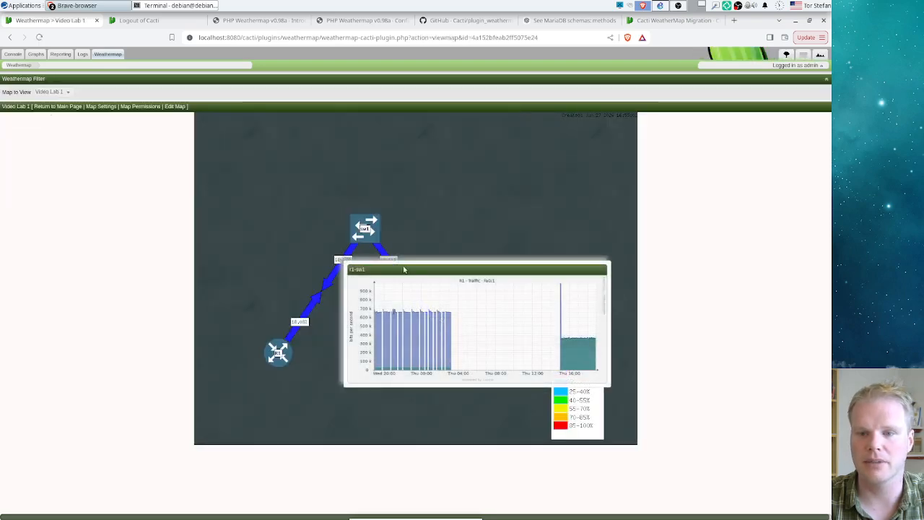
Step: Run Rebuild Now on Video Lab 1 so the map uses the changed hover graph size
{"action": "left_click", "coordinate": [13, 54]}
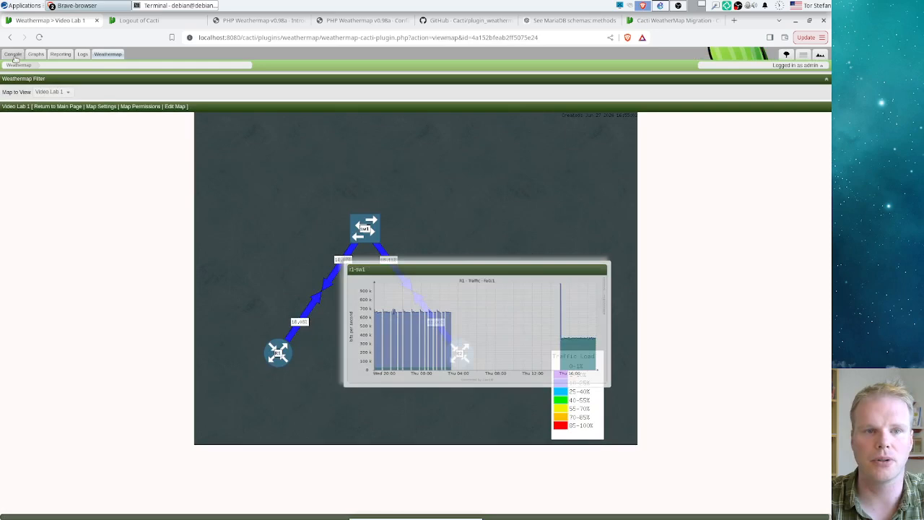
{"action": "left_click", "coordinate": [45, 106]}
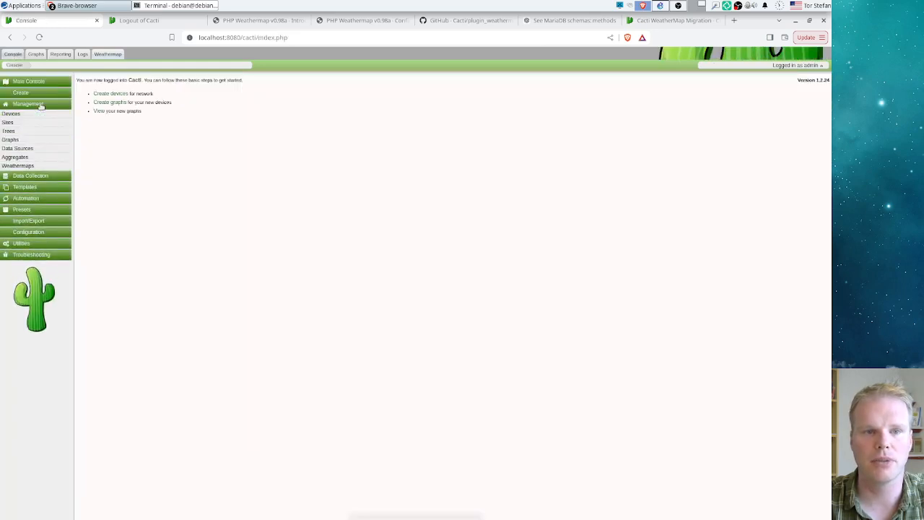
{"action": "left_click", "coordinate": [33, 166]}
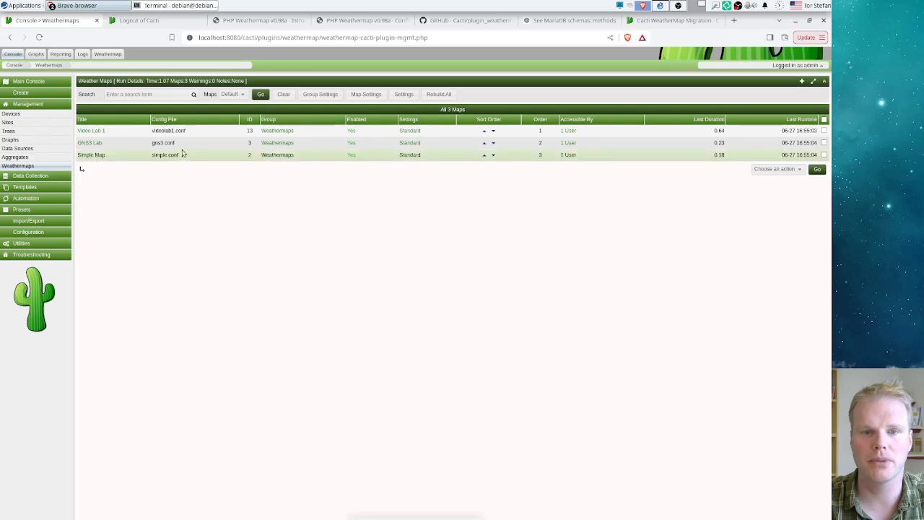
{"action": "left_click", "coordinate": [243, 130]}
{"action": "left_click", "coordinate": [772, 168]}
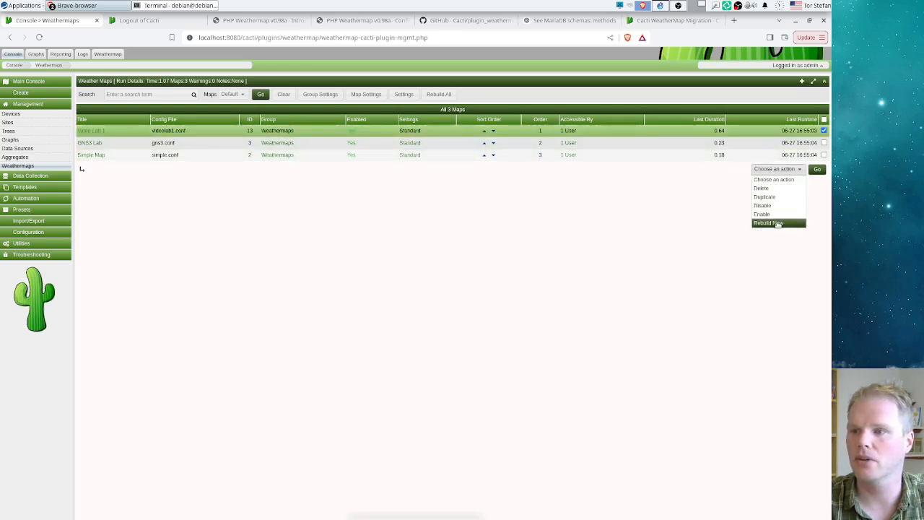
{"action": "left_click", "coordinate": [776, 221]}
{"action": "left_click", "coordinate": [818, 171]}
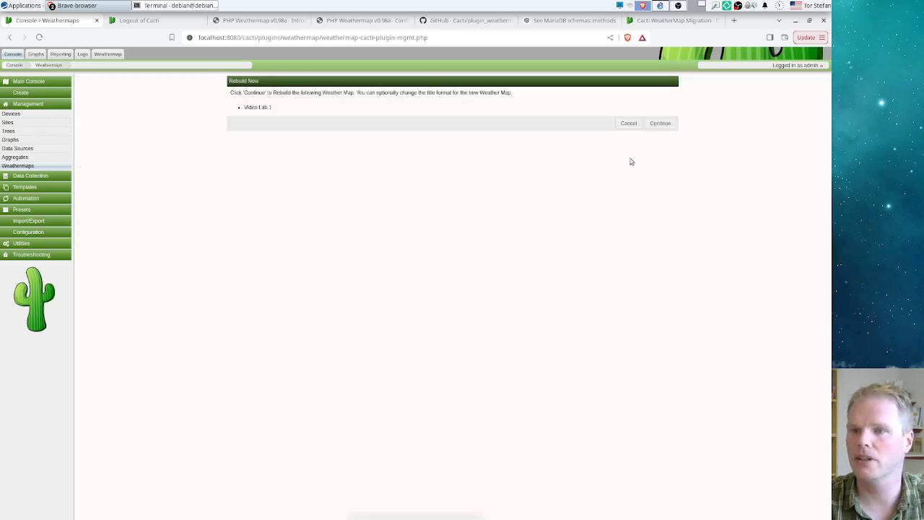
{"action": "left_click", "coordinate": [662, 122]}
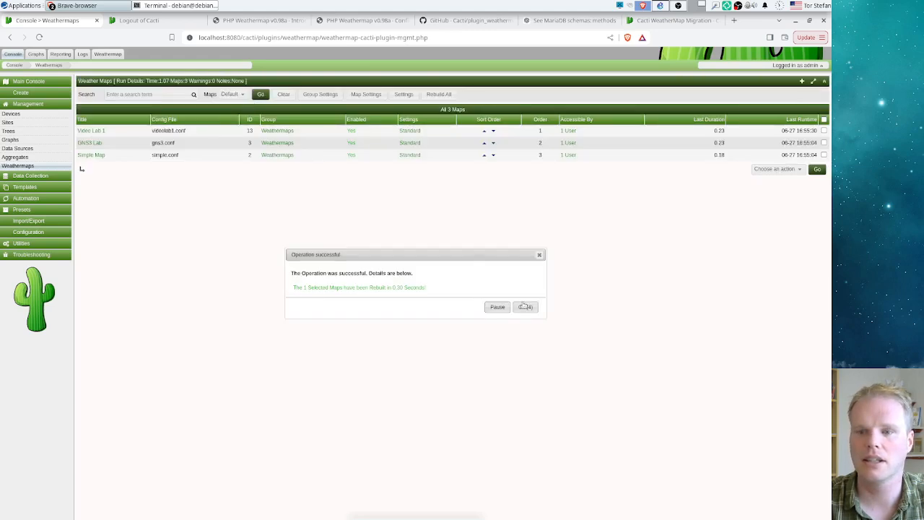
{"action": "left_click", "coordinate": [524, 306]}
Step: Open the Video Lab 1 weathermap and compare the pop-up graphs of the R1–sw1 and R2–sw1 links
{"action": "left_click", "coordinate": [109, 54]}
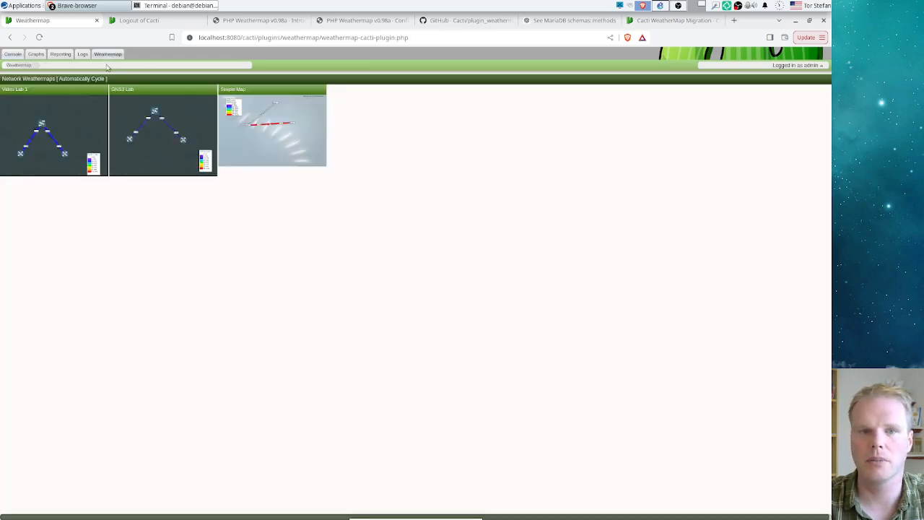
{"action": "left_click", "coordinate": [63, 126]}
{"action": "mouse_move", "coordinate": [298, 321]}
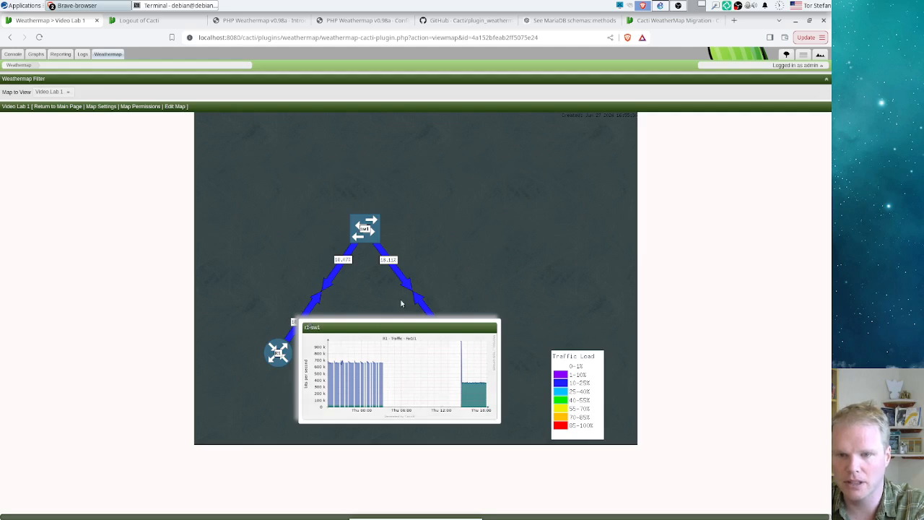
{"action": "mouse_move", "coordinate": [392, 263]}
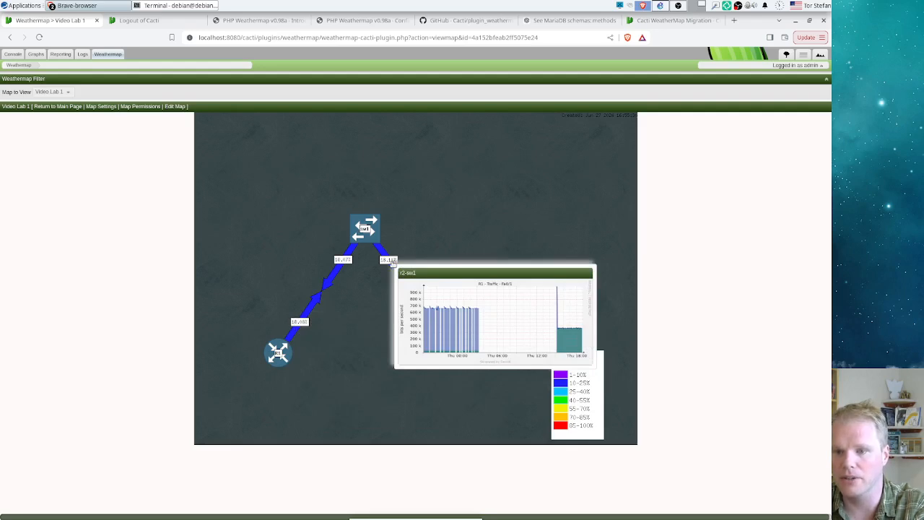
Step: Open Video Lab 1 in the map editor and delete the link between R2 and sw1
{"action": "left_click", "coordinate": [177, 106]}
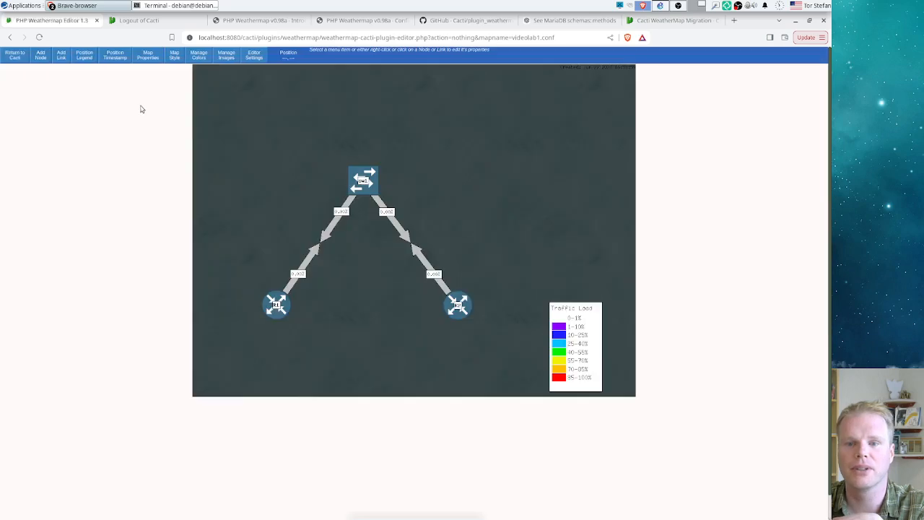
{"action": "left_click", "coordinate": [387, 214]}
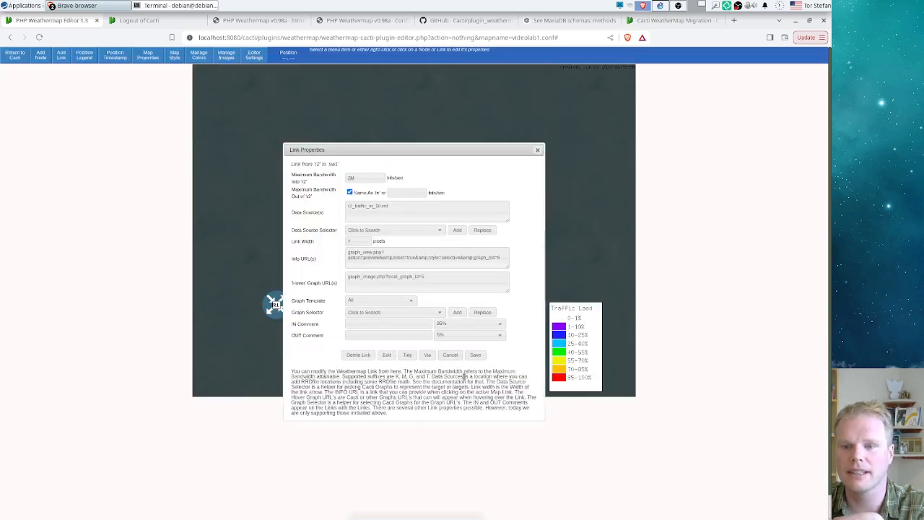
{"action": "left_click", "coordinate": [359, 355]}
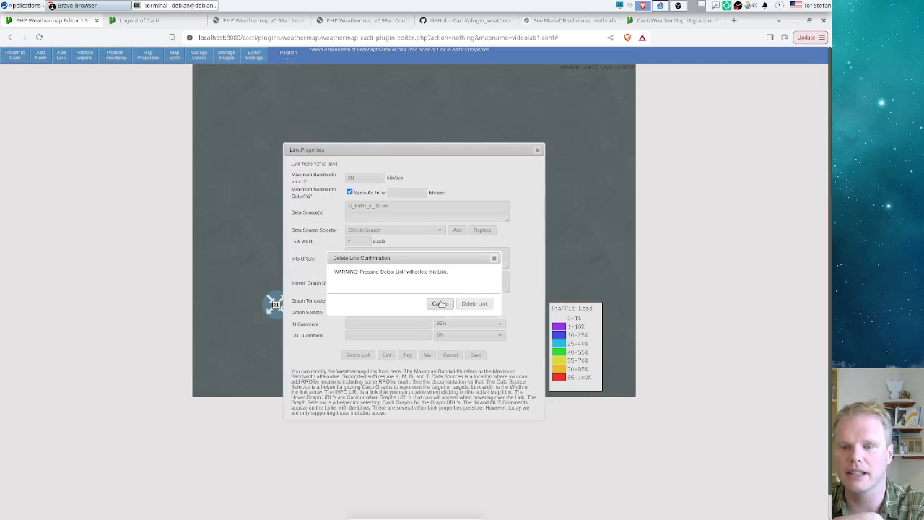
{"action": "left_click", "coordinate": [483, 308]}
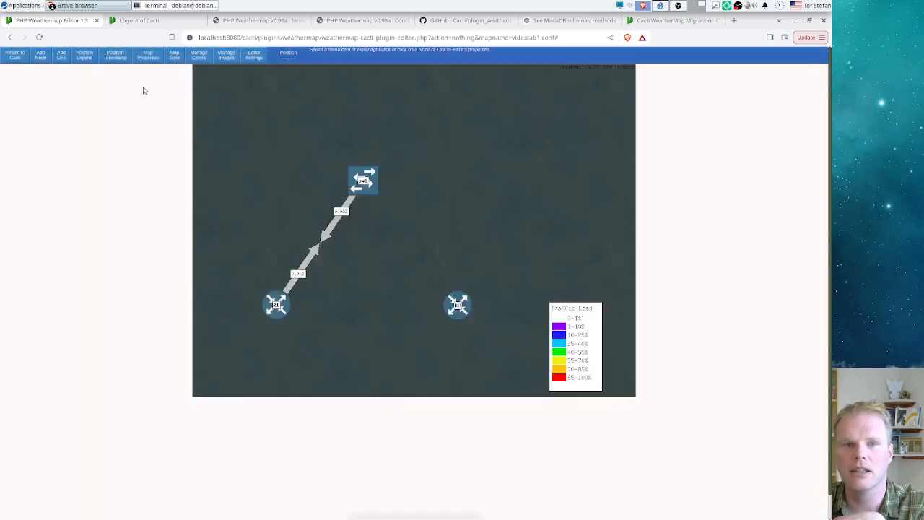
Step: Add a new link from the R2 router node to the sw1 switch node
{"action": "left_click", "coordinate": [62, 56]}
{"action": "left_click", "coordinate": [458, 303]}
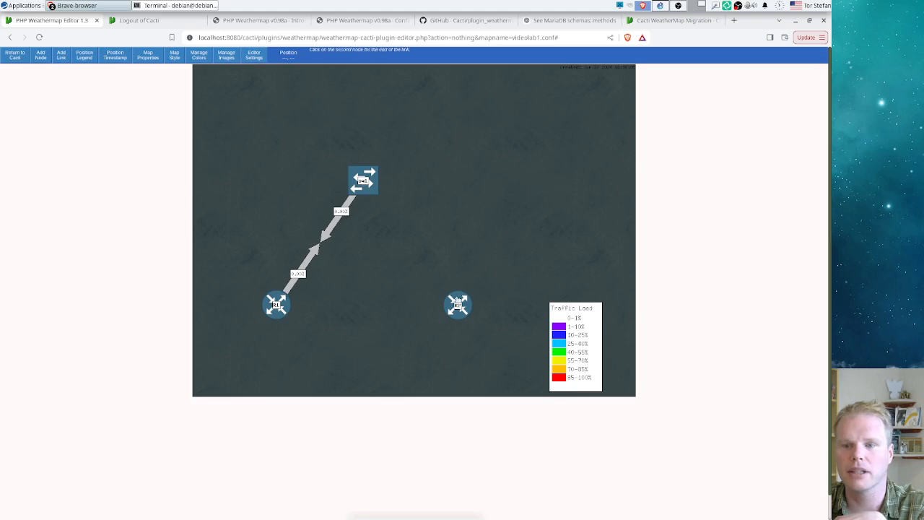
{"action": "left_click", "coordinate": [365, 181]}
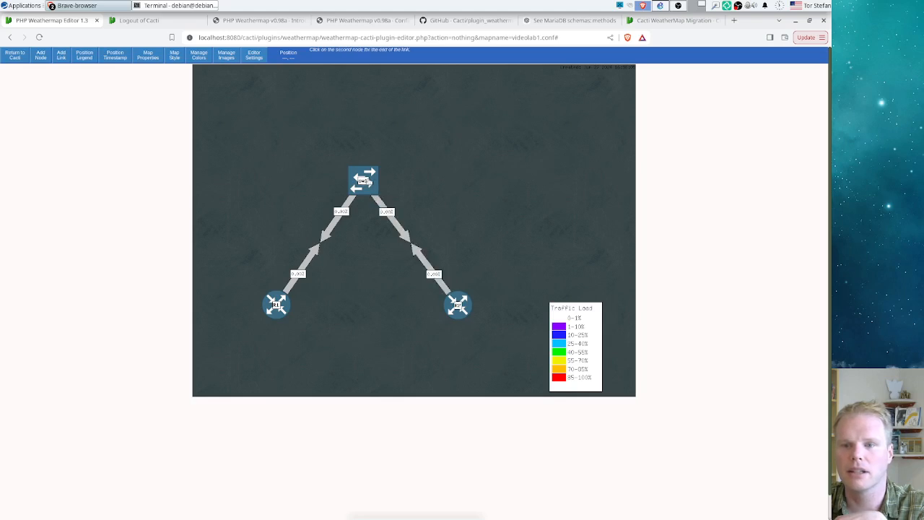
Step: Give the R2–sw1 link a 2M maximum bandwidth, add data source "R2 - Traffic - 192.168.122.193 - Fa0/1", and save it
{"action": "left_click", "coordinate": [404, 230]}
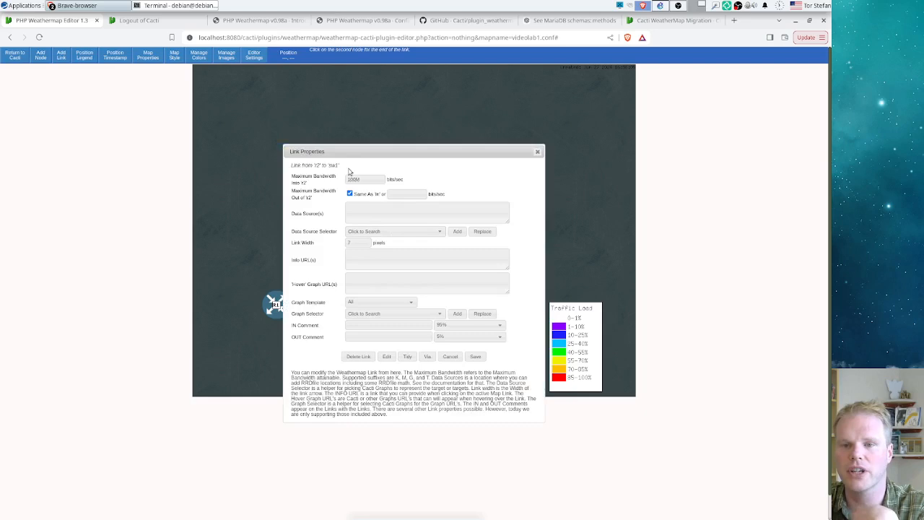
{"action": "type", "text": "2M"}
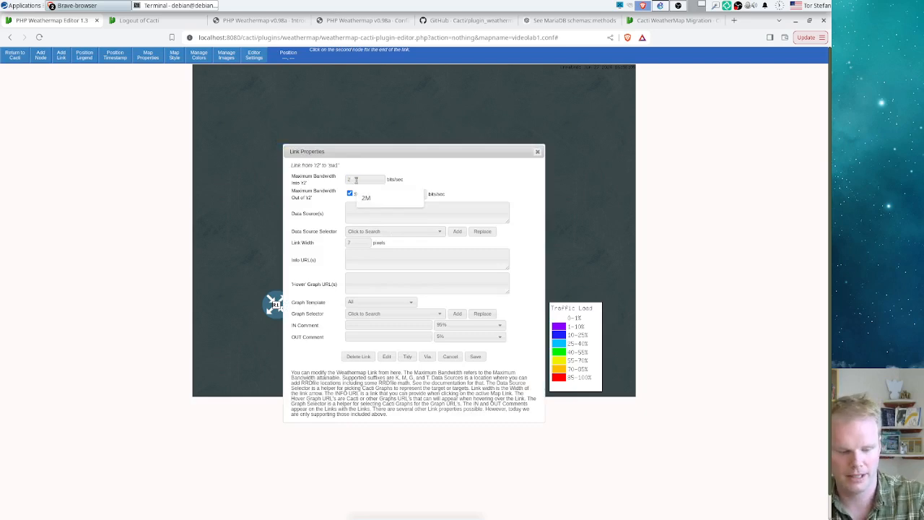
{"action": "left_click", "coordinate": [394, 198]}
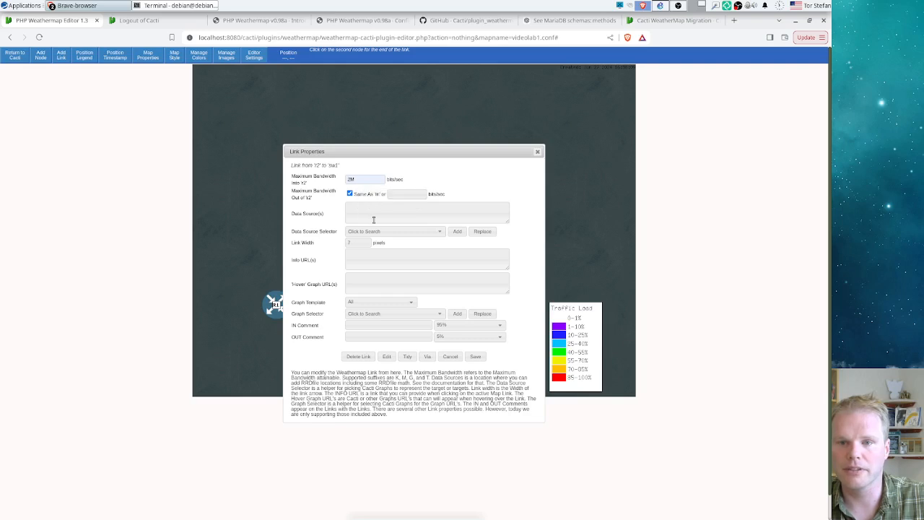
{"action": "left_click", "coordinate": [438, 233]}
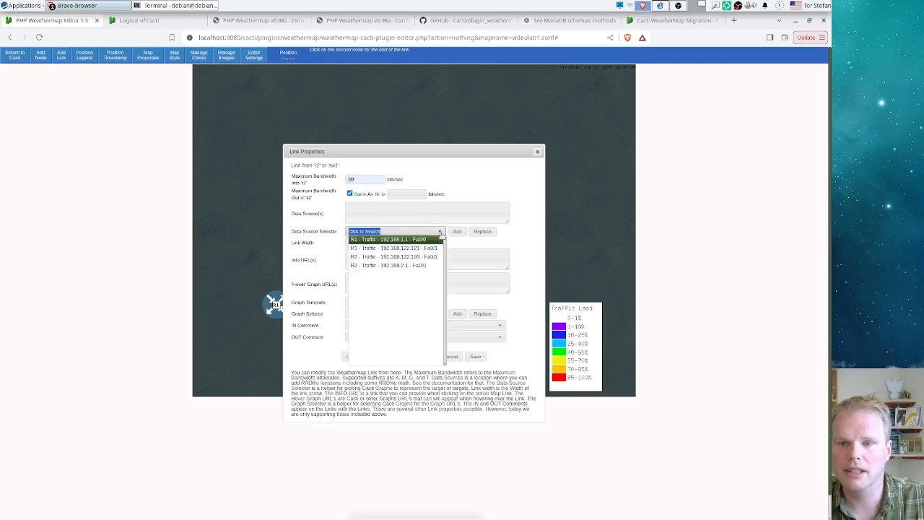
{"action": "left_click", "coordinate": [434, 258]}
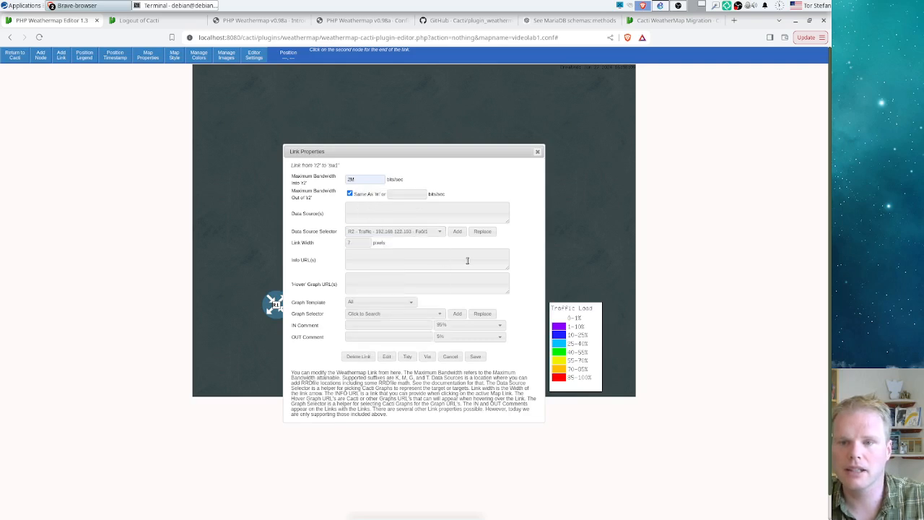
{"action": "left_click", "coordinate": [457, 232]}
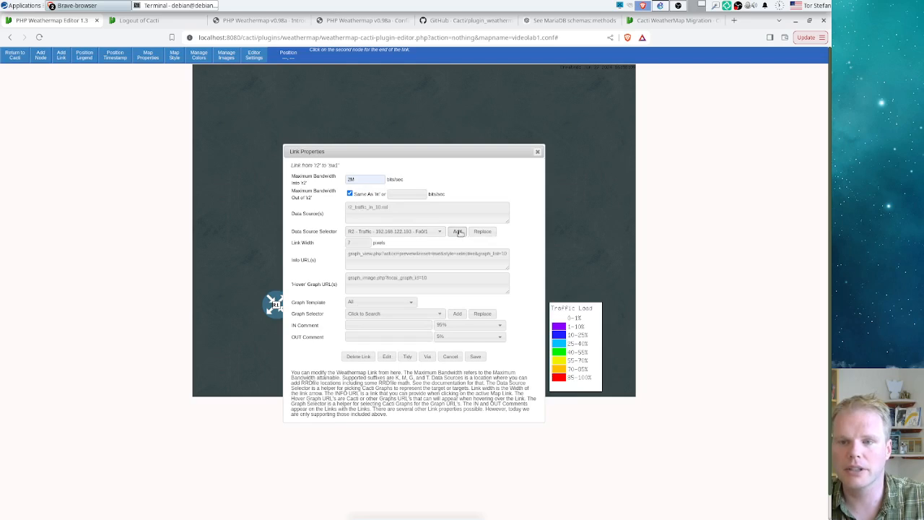
{"action": "left_click", "coordinate": [475, 357]}
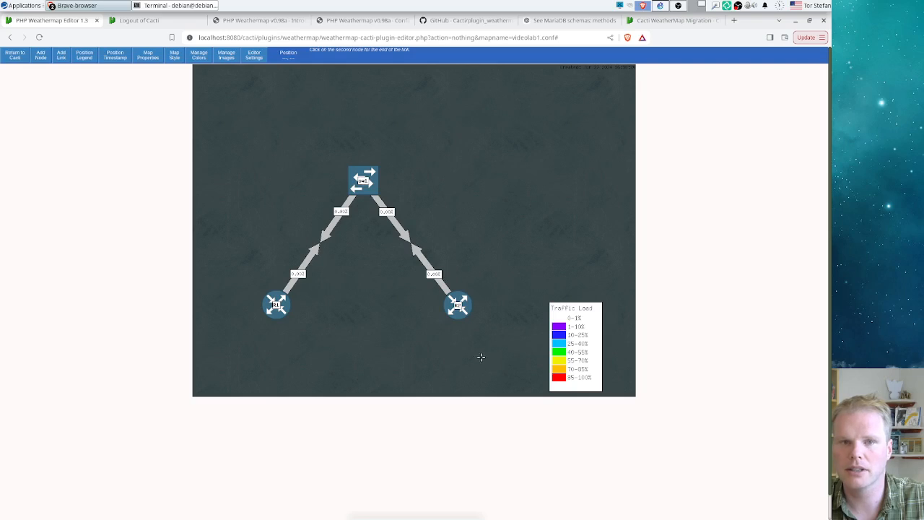
Step: Leave the map editor and run Rebuild Now on Video Lab 1 with the recreated R2–sw1 link
{"action": "left_click", "coordinate": [16, 57]}
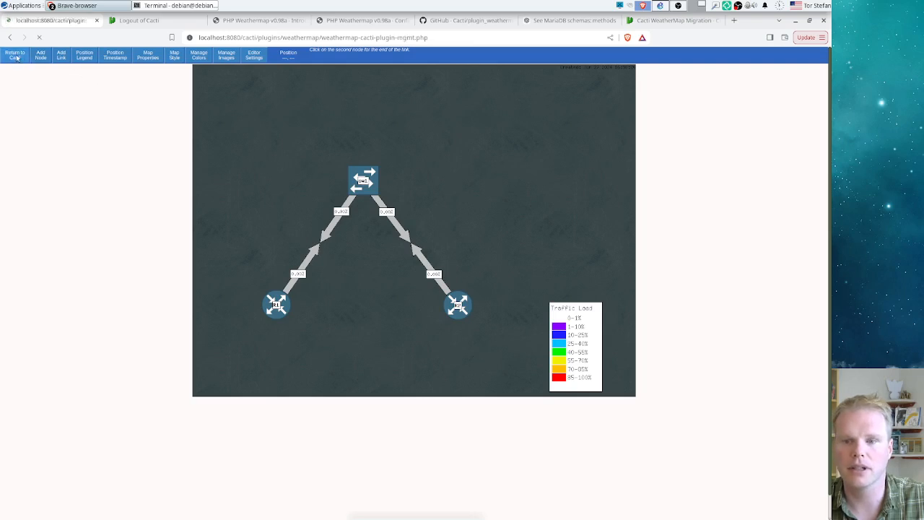
{"action": "left_click", "coordinate": [277, 132]}
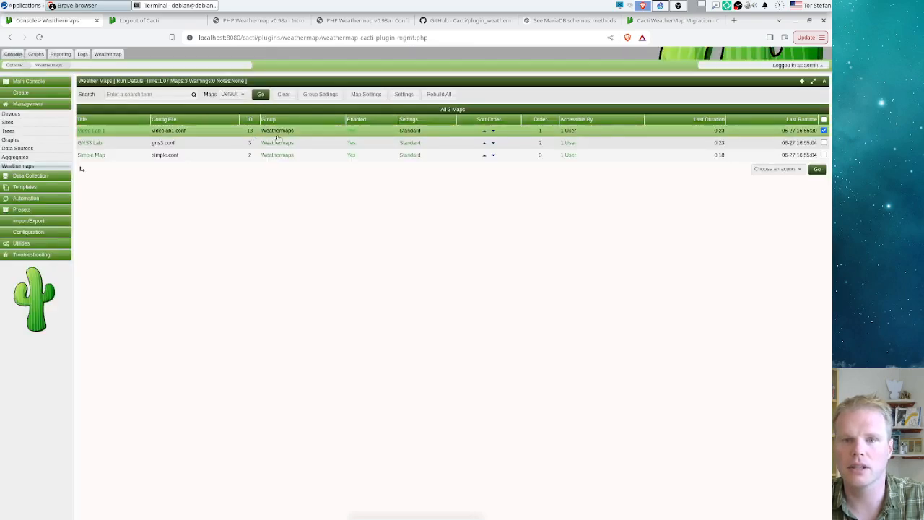
{"action": "left_click", "coordinate": [758, 174]}
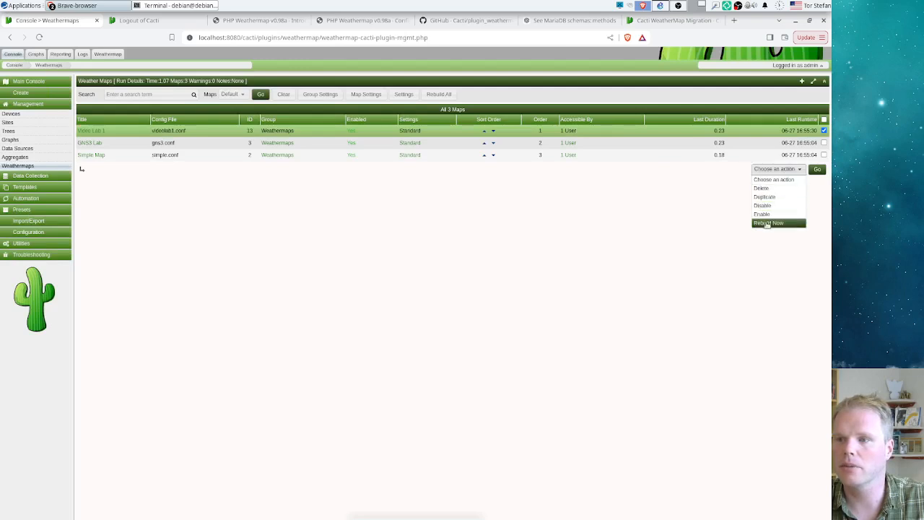
{"action": "left_click", "coordinate": [776, 222]}
{"action": "left_click", "coordinate": [818, 171]}
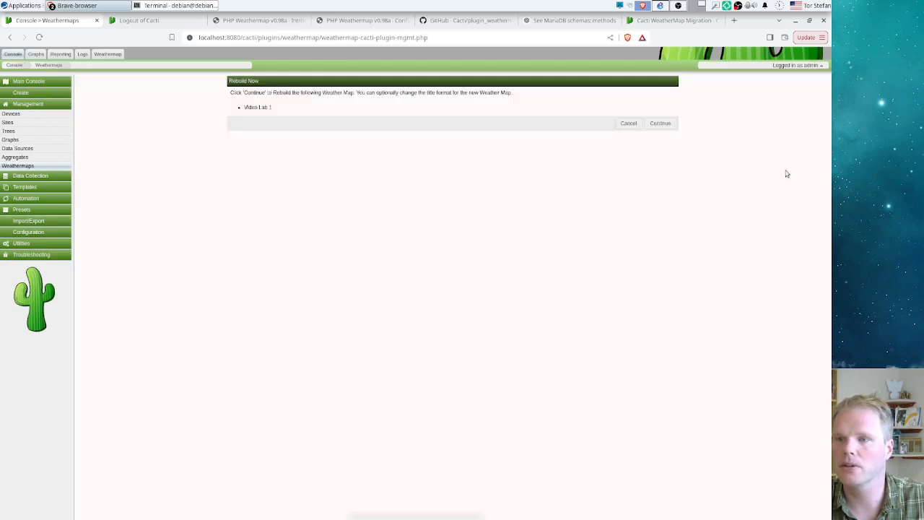
{"action": "left_click", "coordinate": [653, 124]}
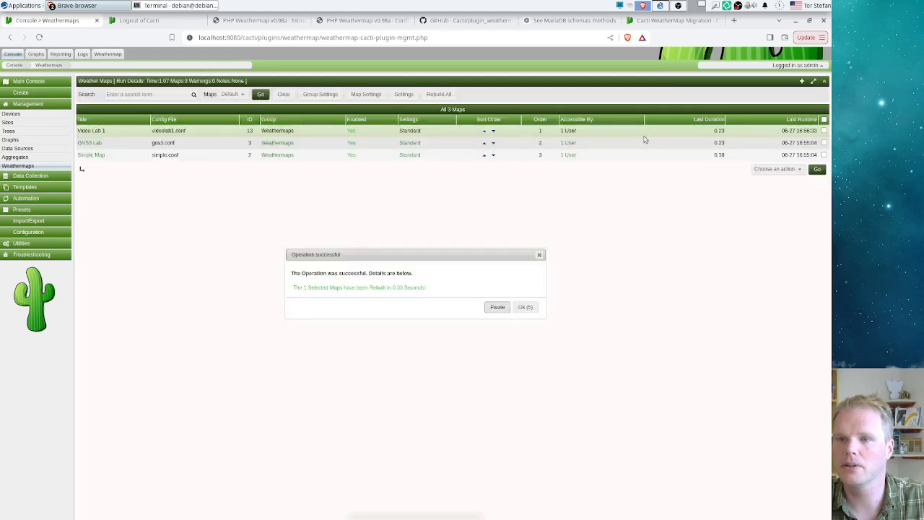
{"action": "left_click", "coordinate": [526, 307]}
Step: Open the rebuilt Video Lab 1 weathermap and check the pop-up graphs on the R2–sw1 and R1–sw1 links
{"action": "left_click", "coordinate": [107, 53]}
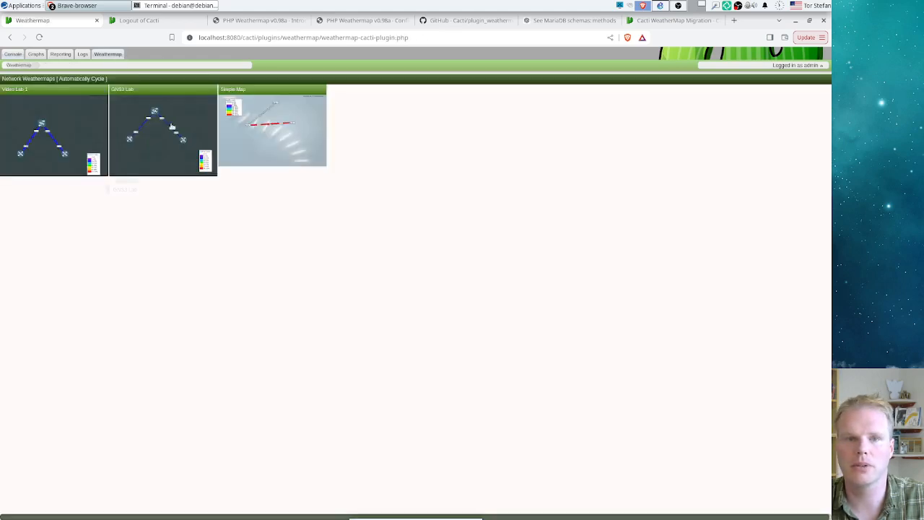
{"action": "left_click", "coordinate": [49, 130]}
{"action": "mouse_move", "coordinate": [413, 296]}
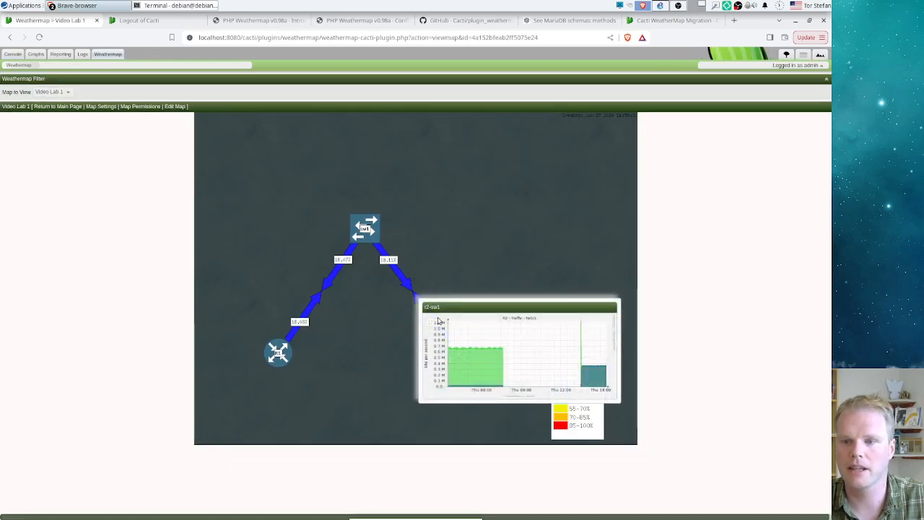
{"action": "mouse_move", "coordinate": [292, 321]}
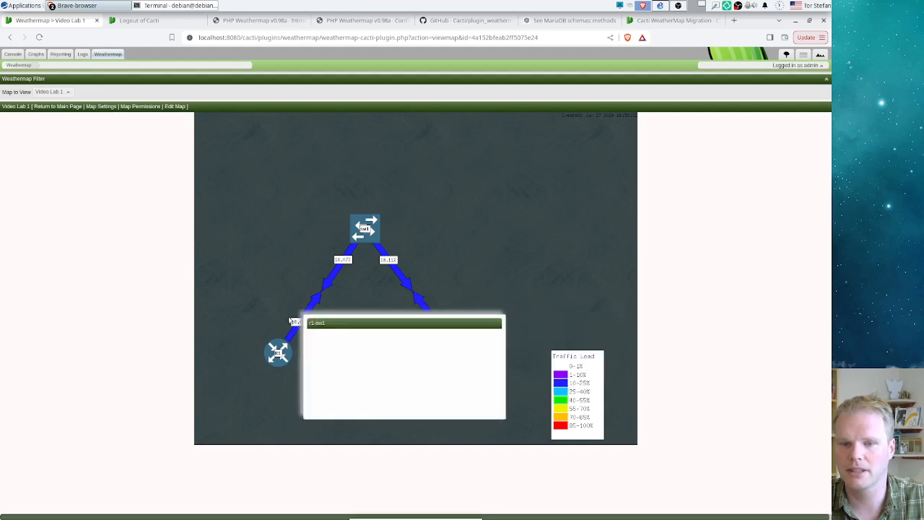